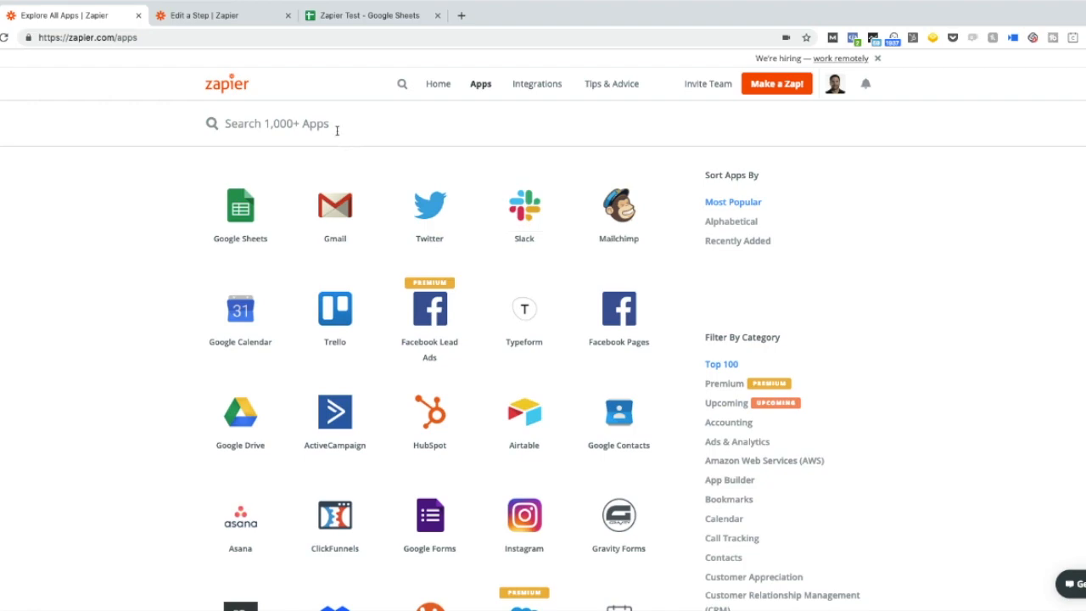
Step: Look through the directory of most popular apps available for integration
{"action": "scroll", "coordinate": [331, 413], "scroll_direction": "down", "scroll_amount": 10}
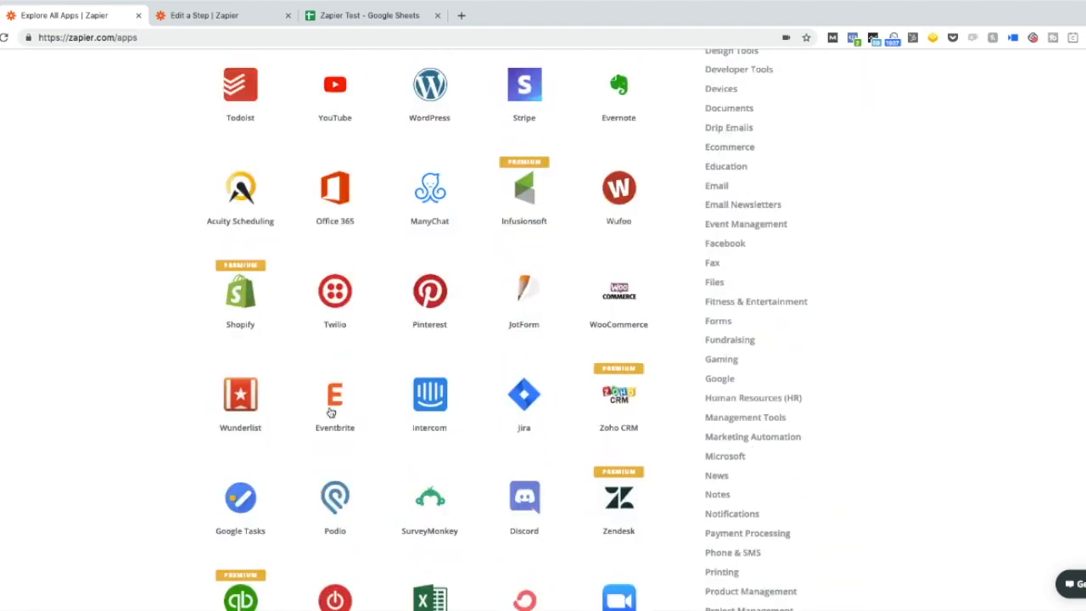
{"action": "scroll", "coordinate": [331, 412], "scroll_direction": "down", "scroll_amount": 7}
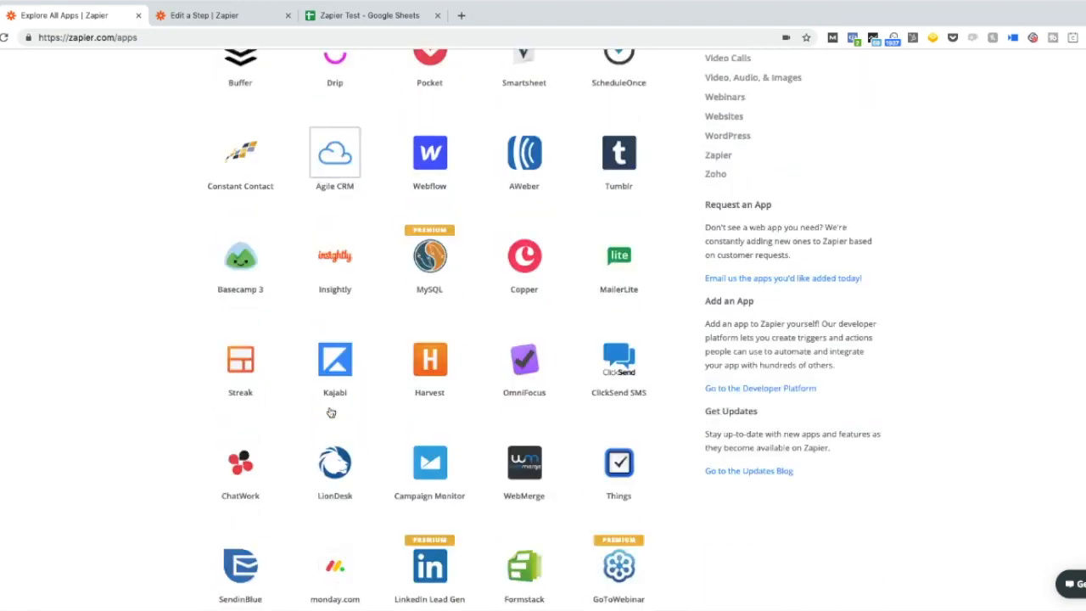
{"action": "scroll", "coordinate": [333, 410], "scroll_direction": "down", "scroll_amount": 3}
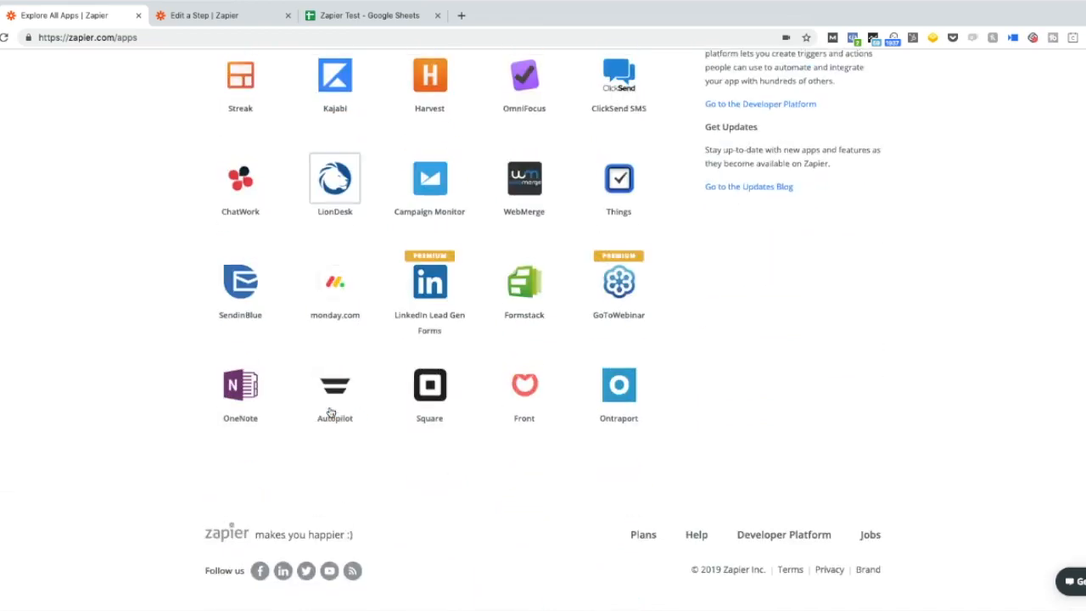
{"action": "scroll", "coordinate": [430, 315], "scroll_direction": "up", "scroll_amount": 2}
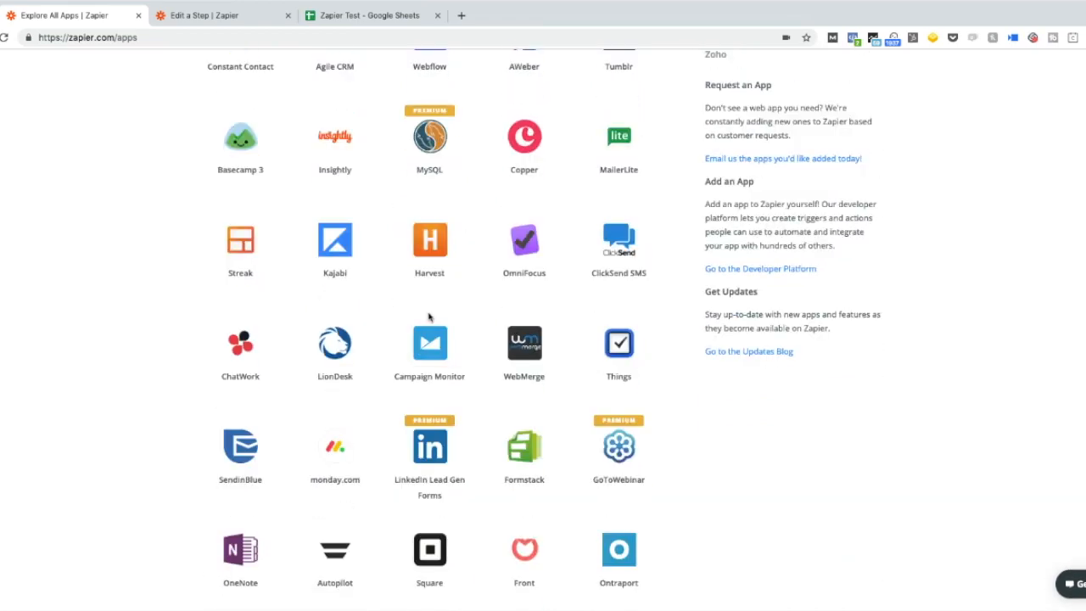
{"action": "scroll", "coordinate": [428, 316], "scroll_direction": "up", "scroll_amount": 15}
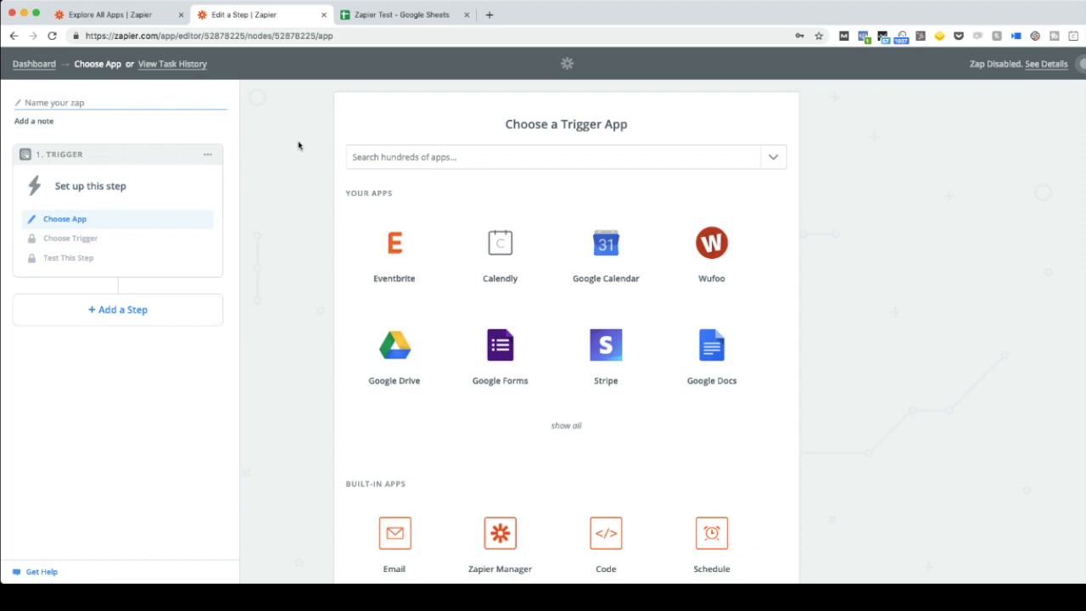
Step: Set Gmail as the zap's trigger app and choose New Email as its trigger
{"action": "left_click", "coordinate": [408, 157]}
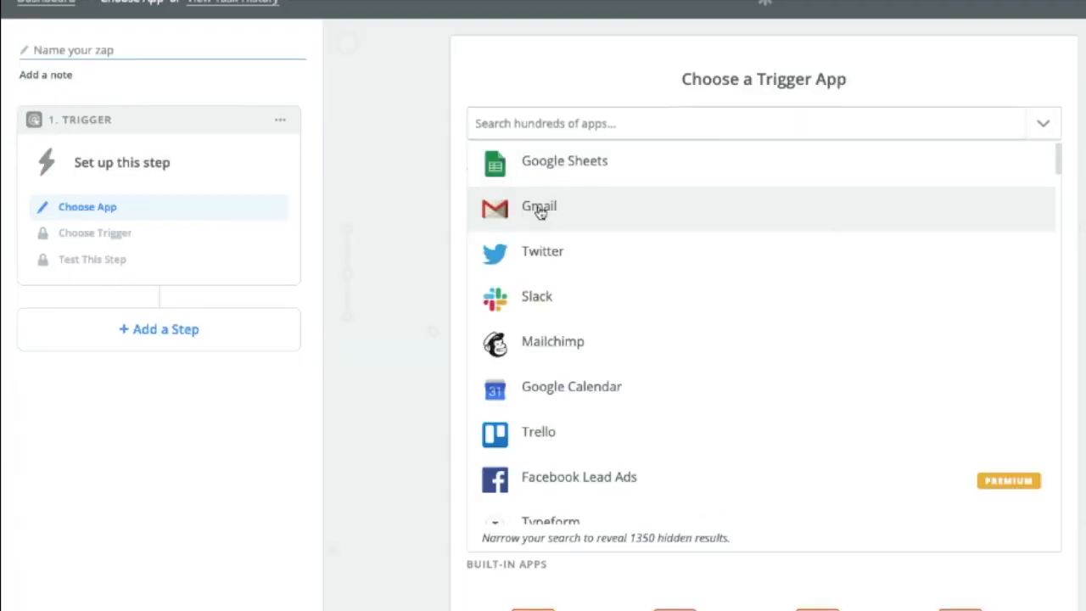
{"action": "left_click", "coordinate": [404, 221]}
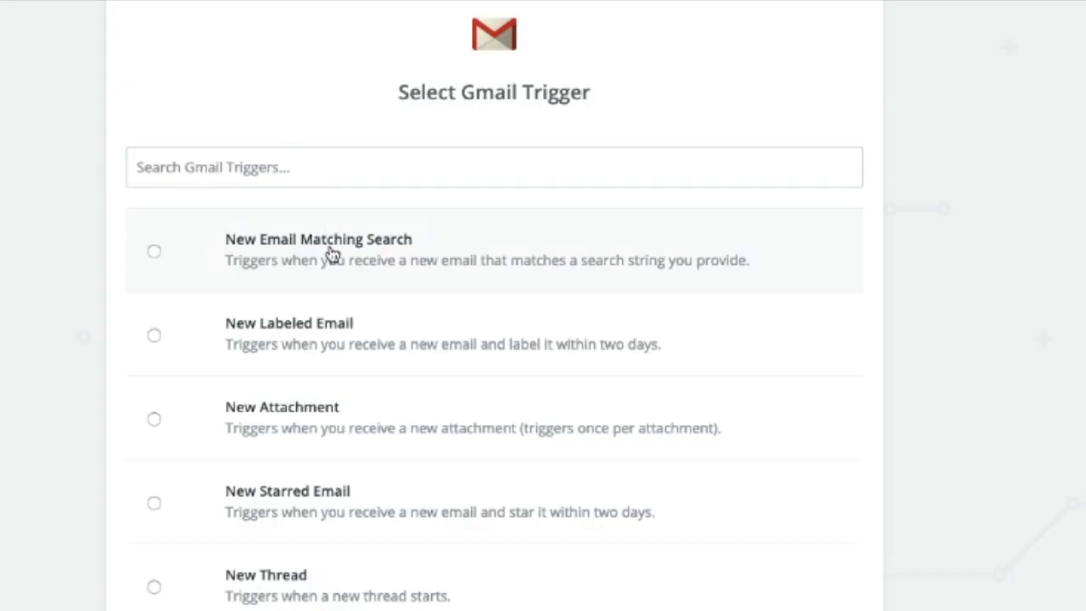
{"action": "scroll", "coordinate": [634, 263], "scroll_direction": "down", "scroll_amount": 1}
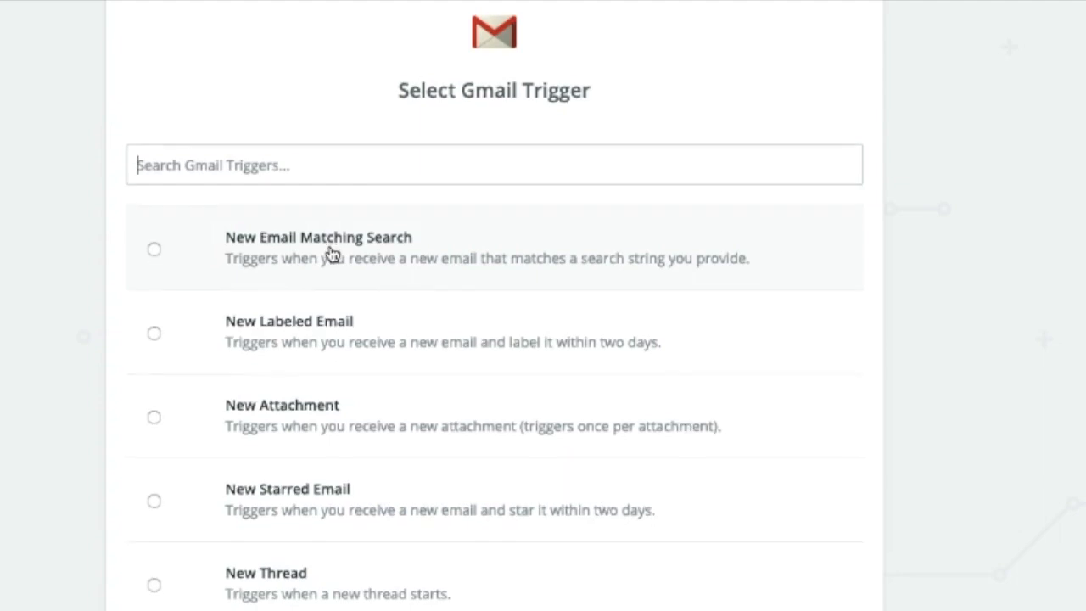
{"action": "scroll", "coordinate": [325, 441], "scroll_direction": "up", "scroll_amount": 1}
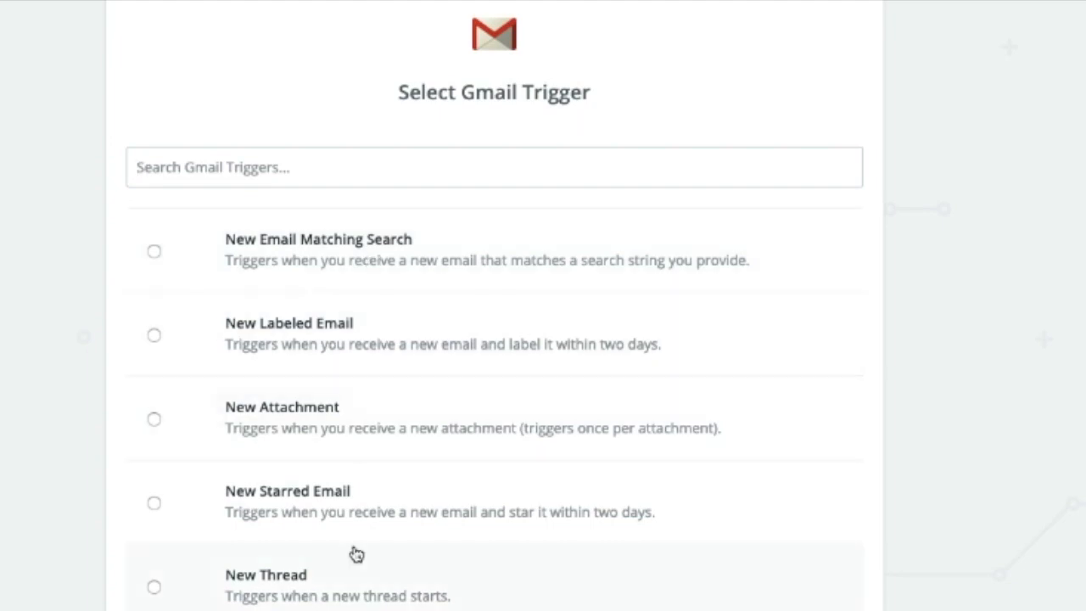
{"action": "scroll", "coordinate": [355, 553], "scroll_direction": "down", "scroll_amount": 1}
{"action": "scroll", "coordinate": [356, 554], "scroll_direction": "down", "scroll_amount": 1}
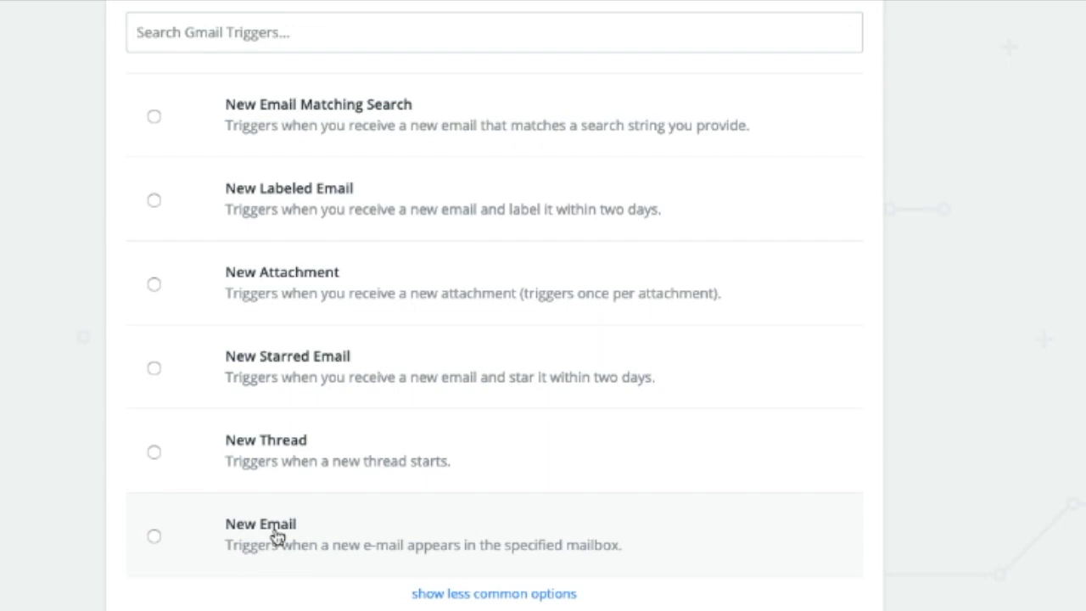
{"action": "scroll", "coordinate": [278, 536], "scroll_direction": "up", "scroll_amount": 1}
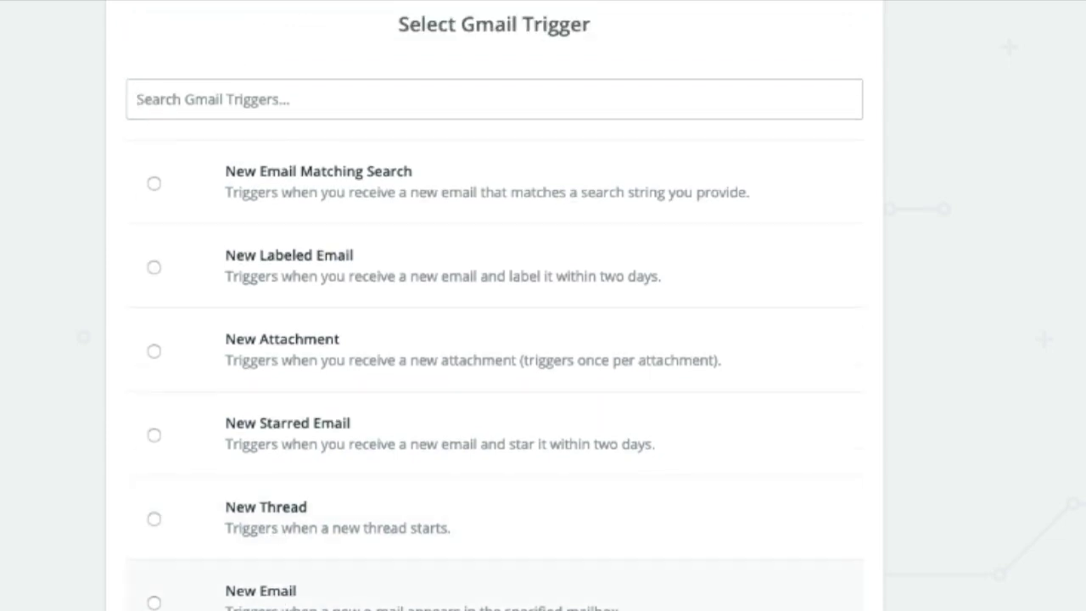
{"action": "left_click", "coordinate": [153, 602]}
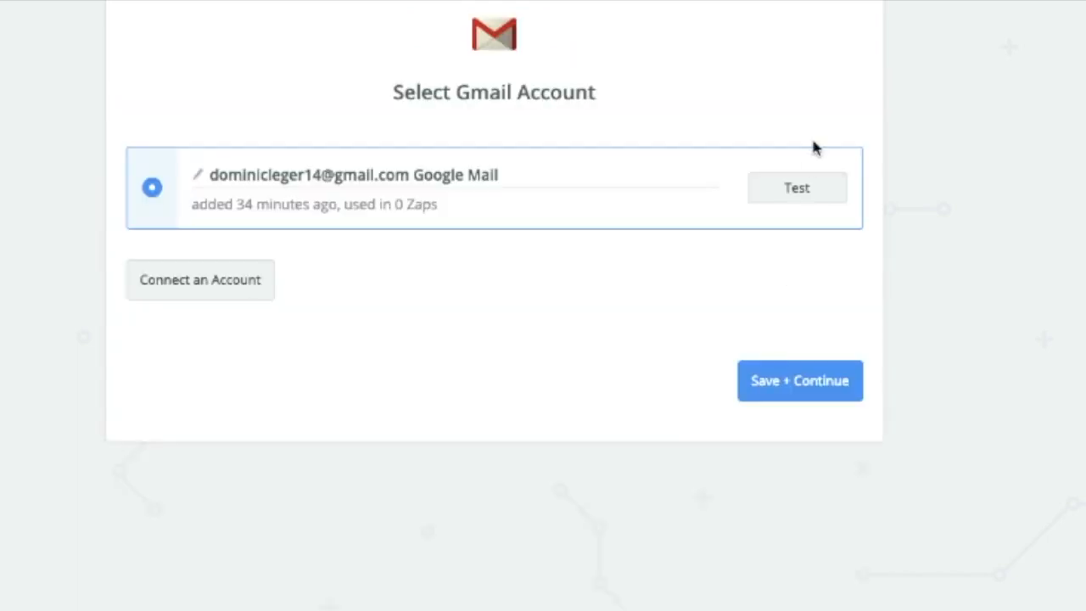
Step: Test and save the connected Gmail account, then complete the trigger with Inbox and All Labels and sample Email A
{"action": "left_click", "coordinate": [799, 193]}
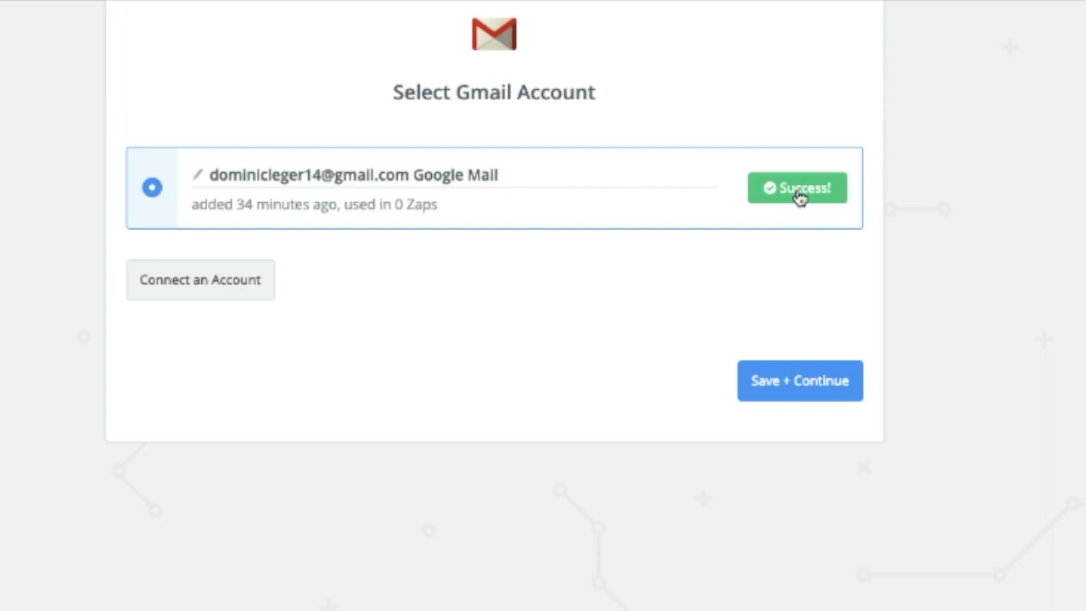
{"action": "left_click", "coordinate": [795, 387]}
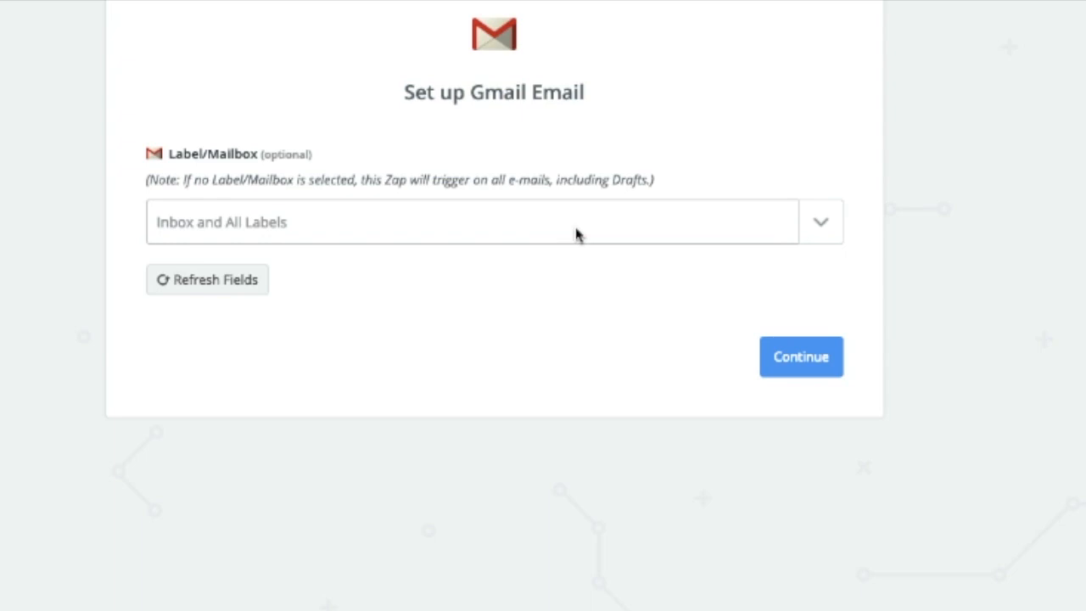
{"action": "left_click", "coordinate": [812, 364]}
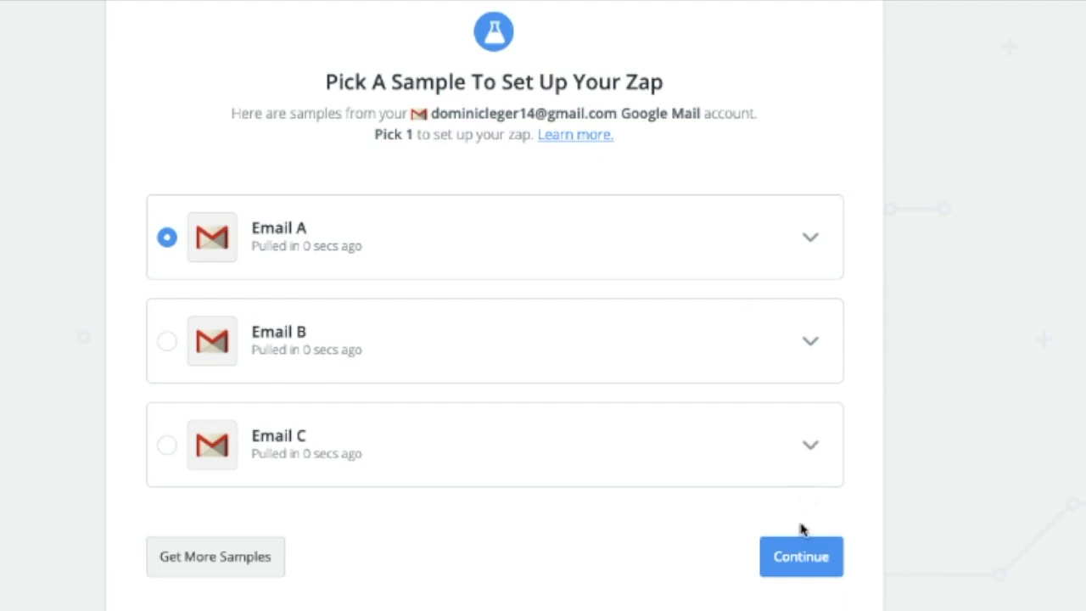
{"action": "left_click", "coordinate": [801, 558]}
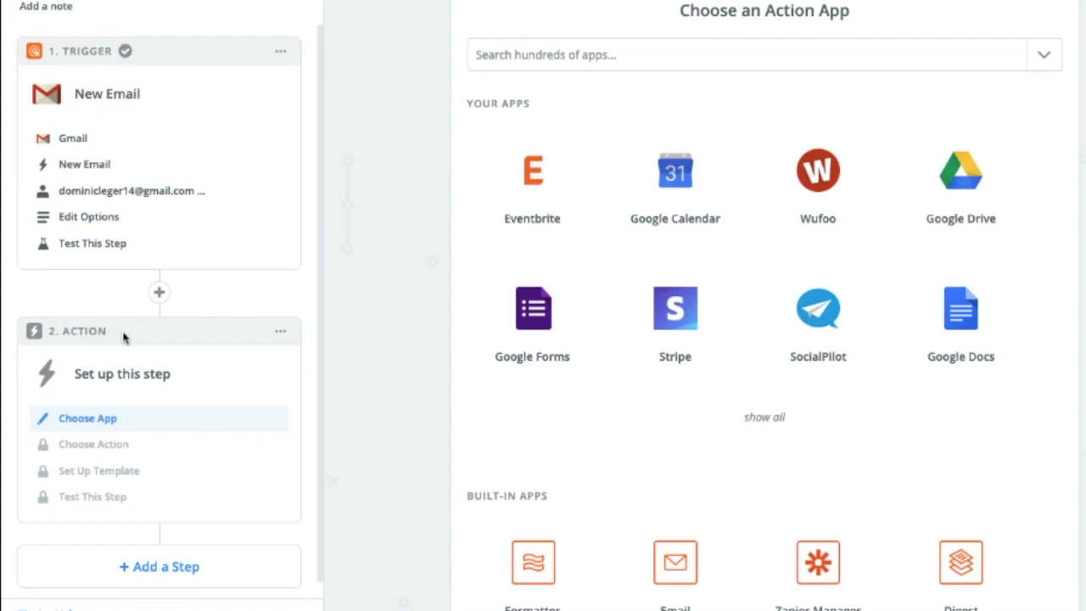
Step: Set Google Sheets as the action app and choose Create Spreadsheet Row(s) as its action
{"action": "left_click", "coordinate": [625, 54]}
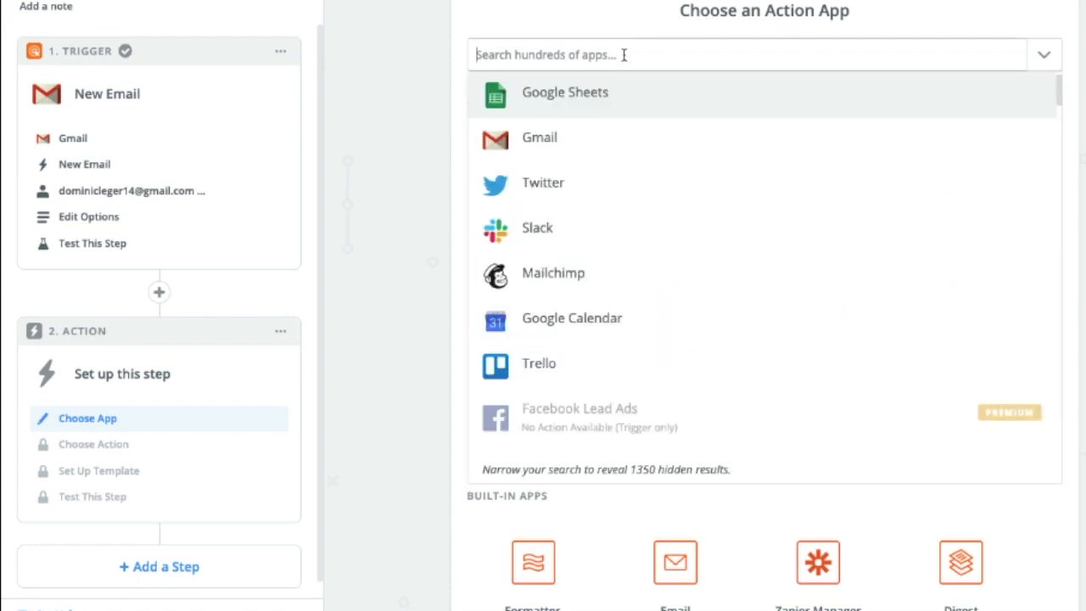
{"action": "left_click", "coordinate": [593, 102]}
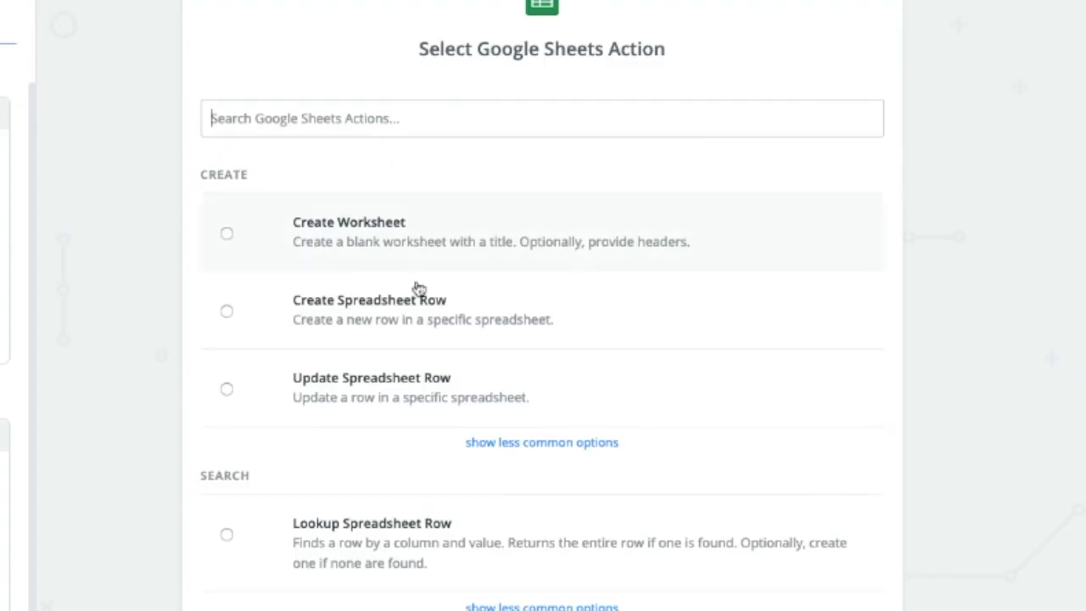
{"action": "left_click", "coordinate": [511, 442]}
{"action": "scroll", "coordinate": [495, 442], "scroll_direction": "down", "scroll_amount": 1}
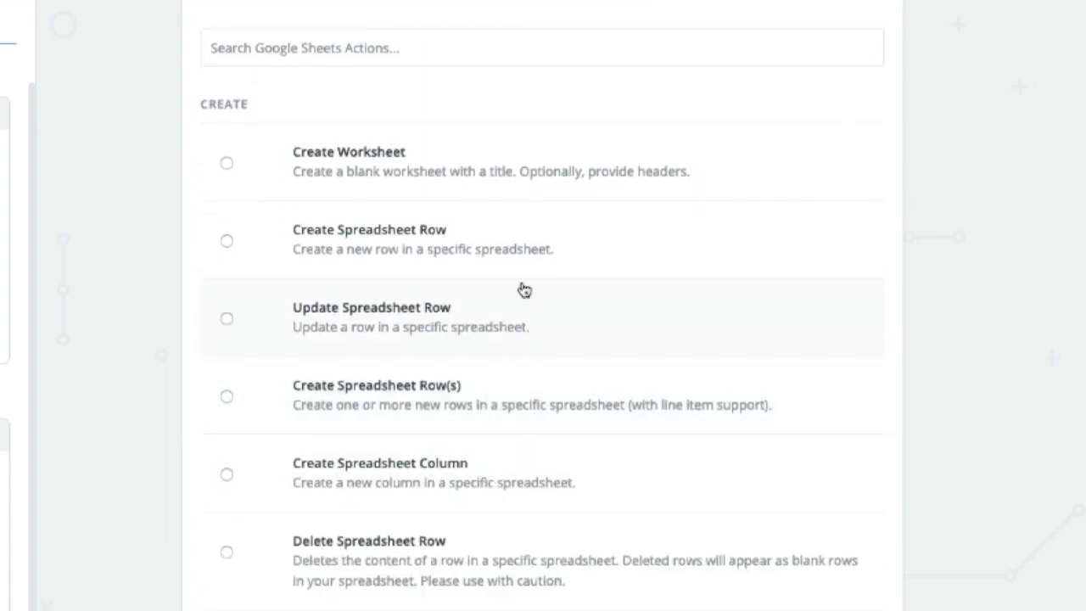
{"action": "scroll", "coordinate": [519, 306], "scroll_direction": "down", "scroll_amount": 1}
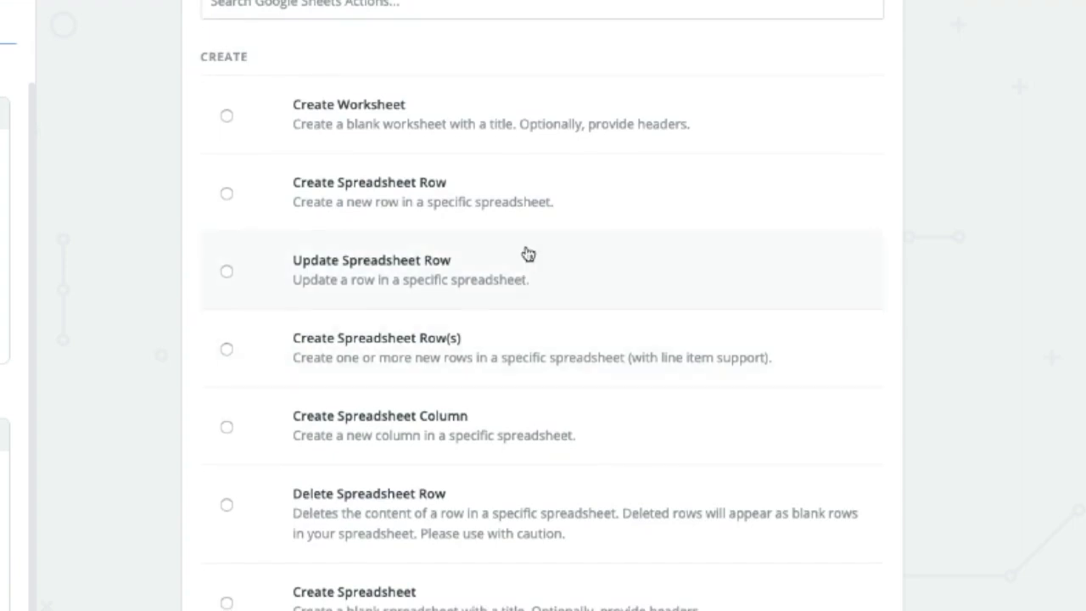
{"action": "scroll", "coordinate": [526, 253], "scroll_direction": "up", "scroll_amount": 2}
{"action": "scroll", "coordinate": [515, 301], "scroll_direction": "down", "scroll_amount": 2}
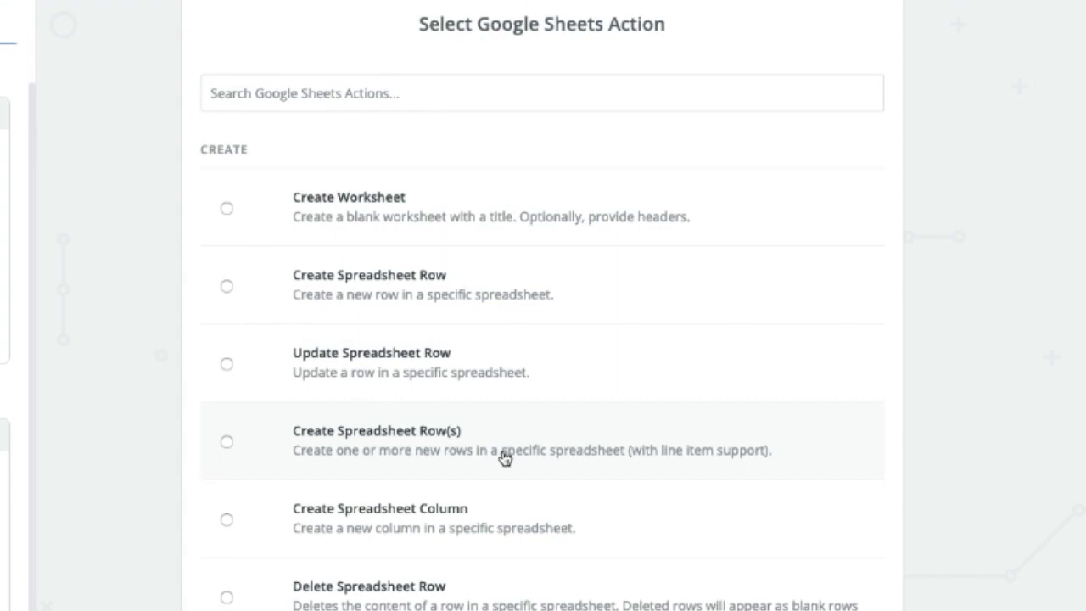
{"action": "left_click", "coordinate": [227, 443]}
{"action": "scroll", "coordinate": [531, 451], "scroll_direction": "down", "scroll_amount": 4}
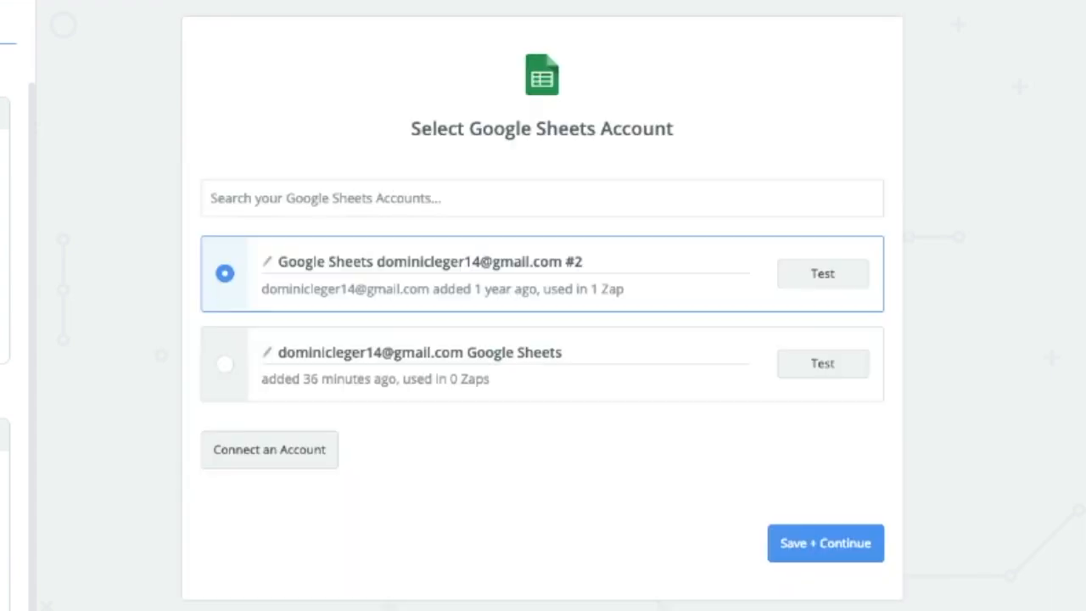
Step: Test and save the preselected Google Sheets account, and set the action's target to worksheet Sheet1 of the Zapier Test spreadsheet
{"action": "left_click", "coordinate": [825, 275]}
{"action": "left_click", "coordinate": [817, 547]}
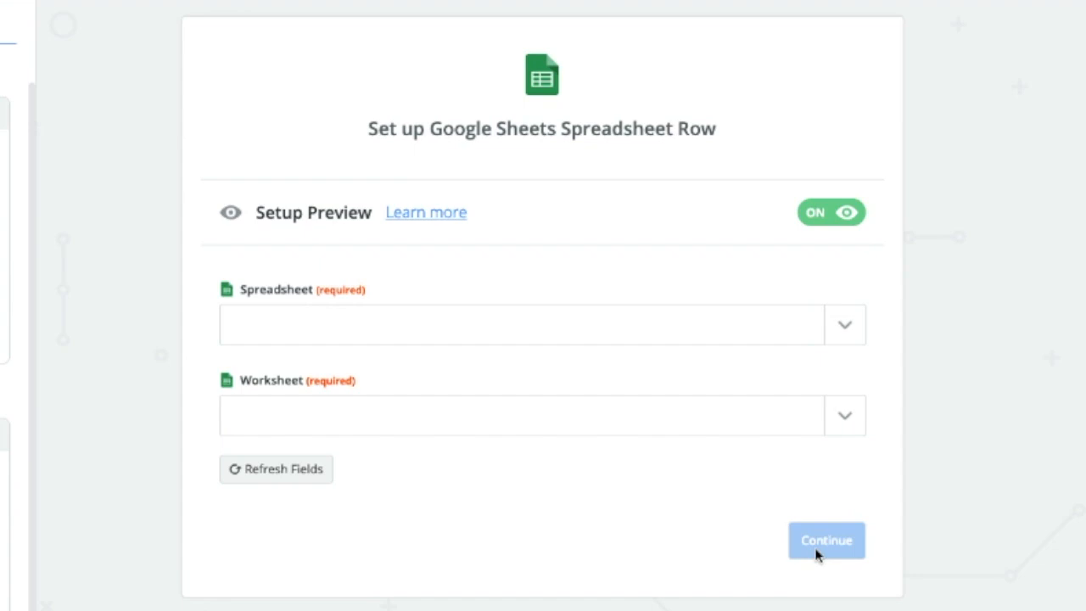
{"action": "left_click", "coordinate": [853, 338]}
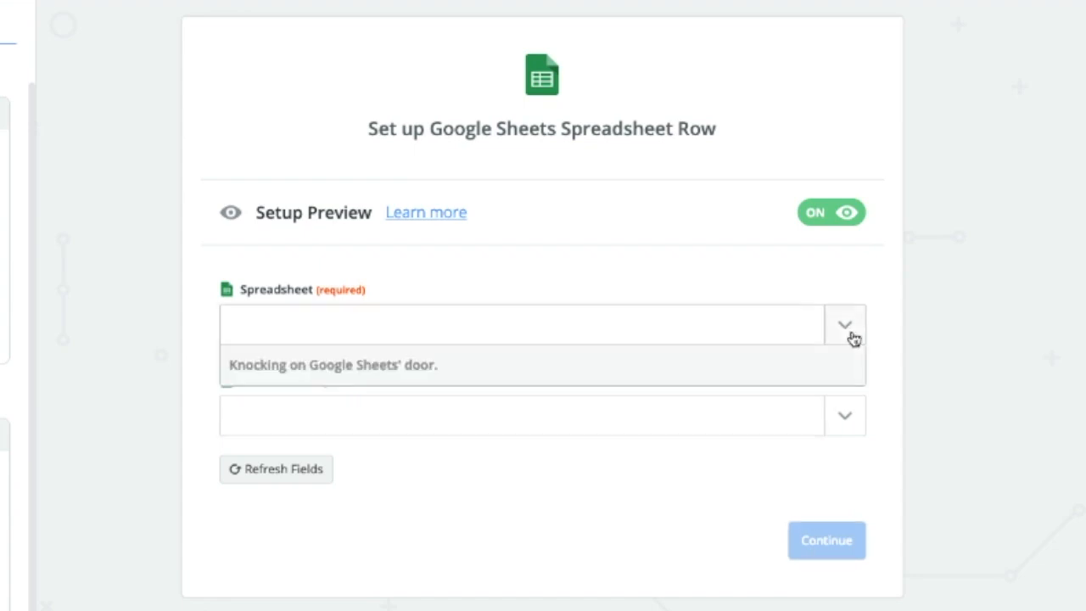
{"action": "left_click", "coordinate": [701, 405]}
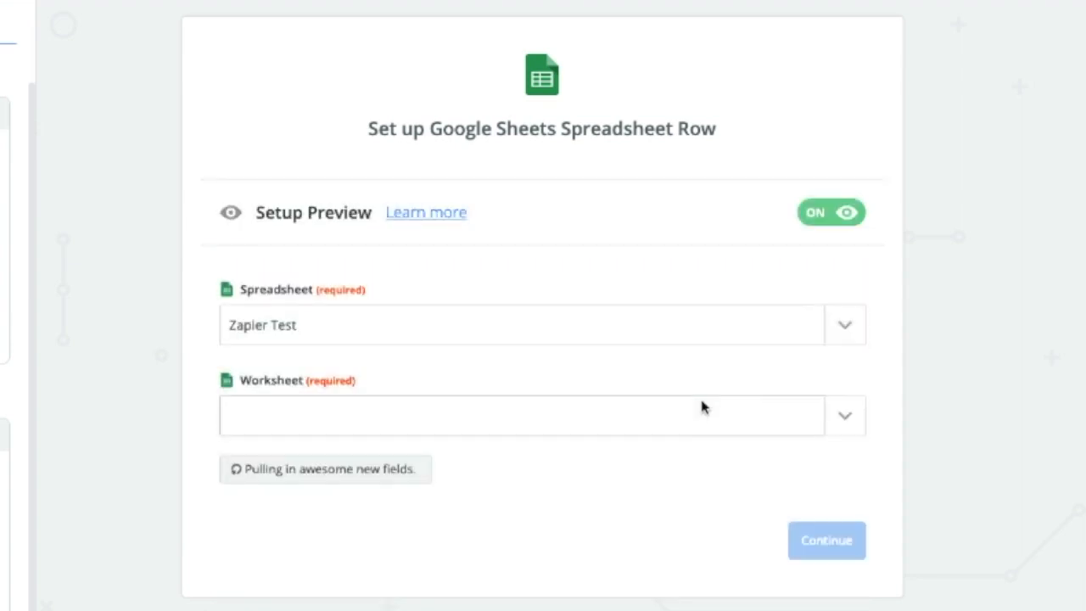
{"action": "left_click", "coordinate": [851, 416]}
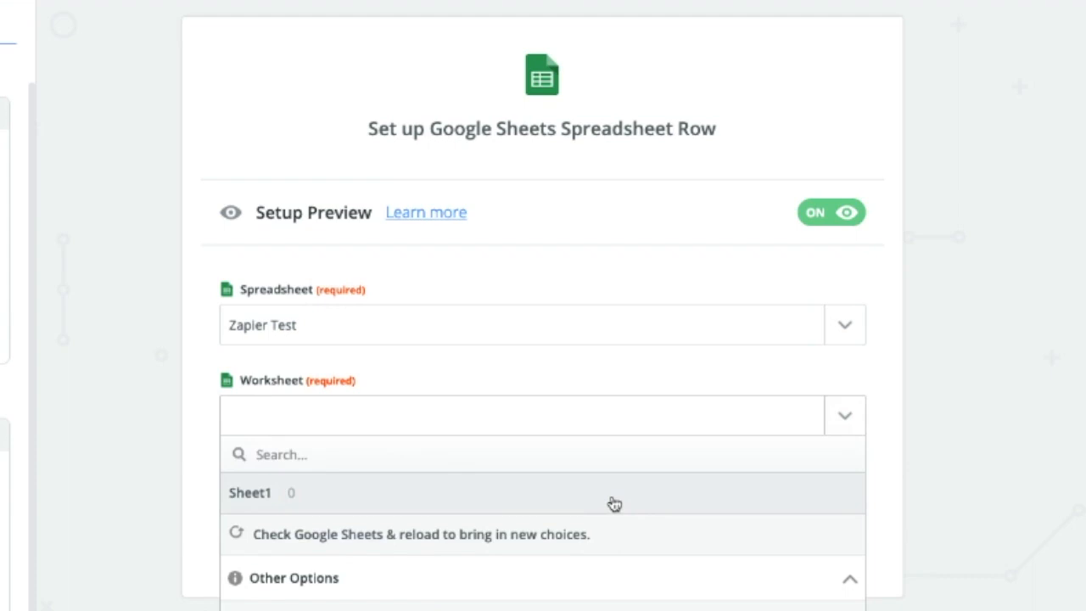
{"action": "left_click", "coordinate": [614, 504]}
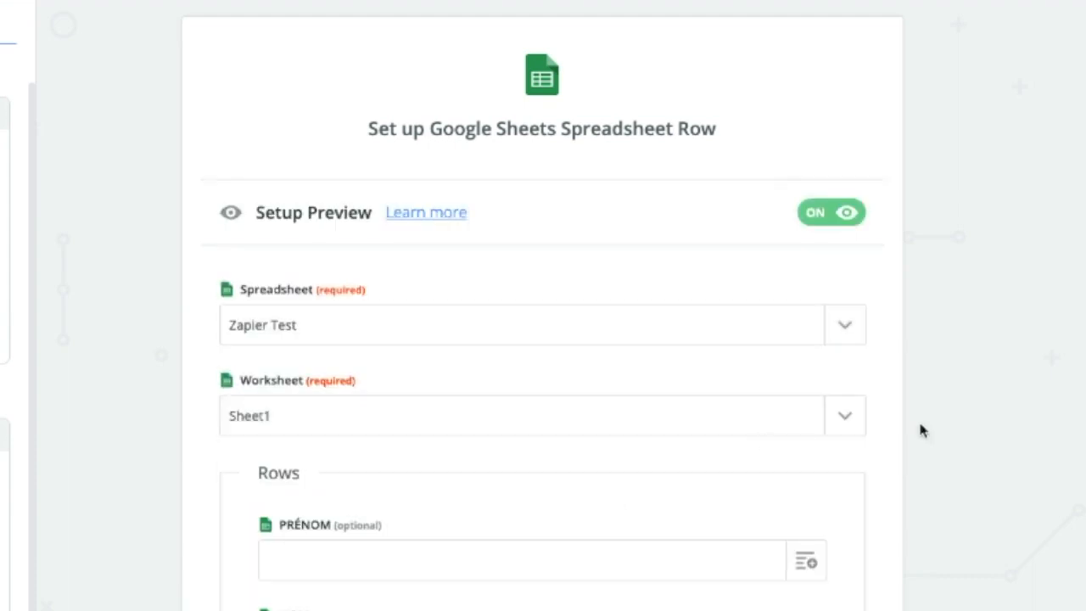
Step: Map the Gmail From Name value to the PRÉNOM column and the From Email value to the COURRIEL column
{"action": "scroll", "coordinate": [938, 417], "scroll_direction": "down", "scroll_amount": 1}
{"action": "scroll", "coordinate": [939, 417], "scroll_direction": "down", "scroll_amount": 3}
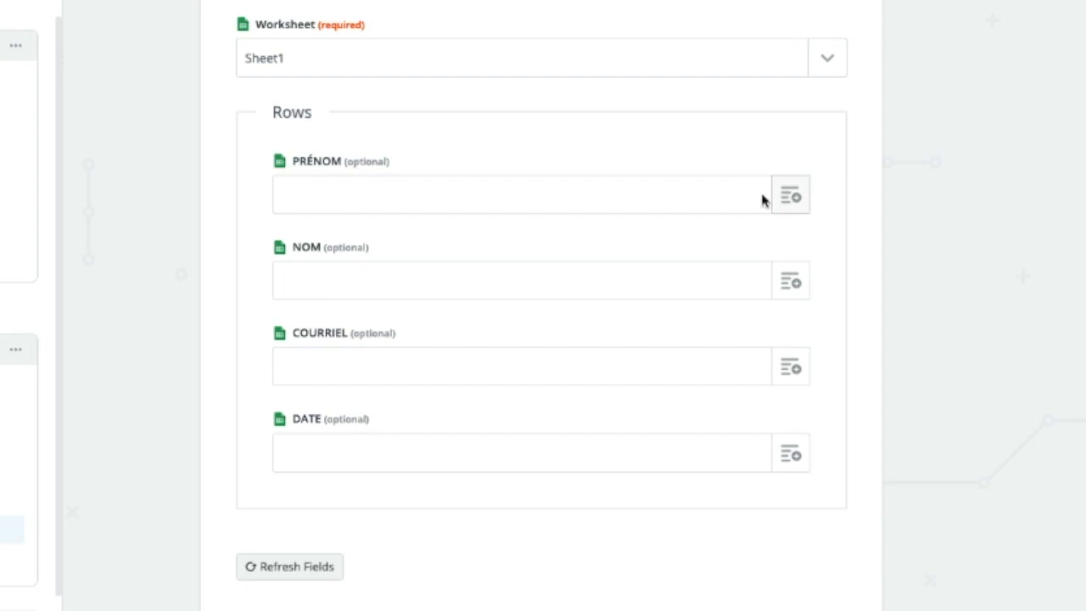
{"action": "left_click", "coordinate": [788, 200]}
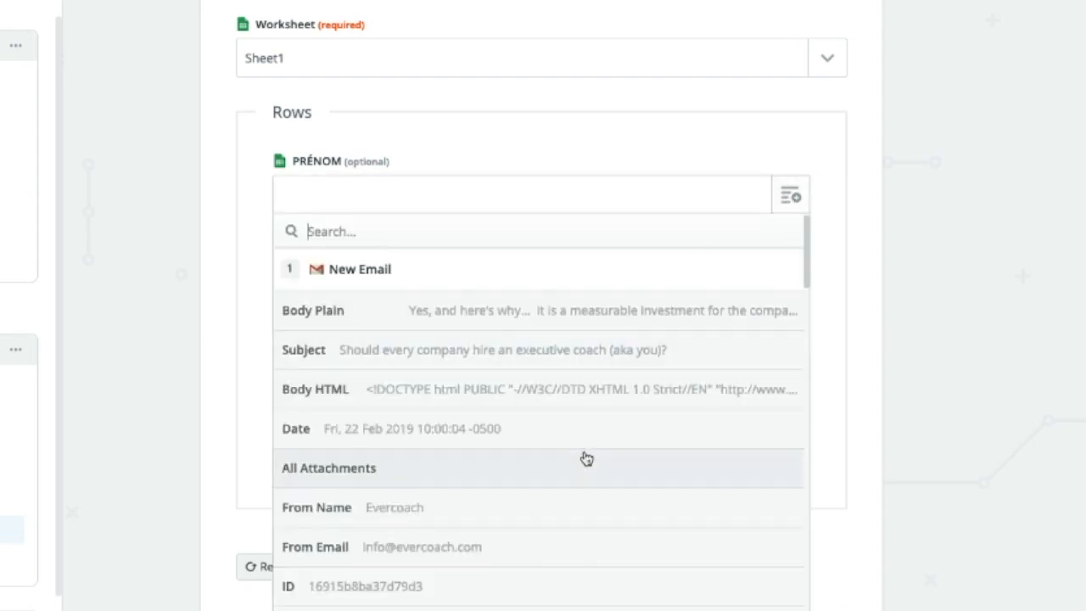
{"action": "scroll", "coordinate": [584, 455], "scroll_direction": "down", "scroll_amount": 1}
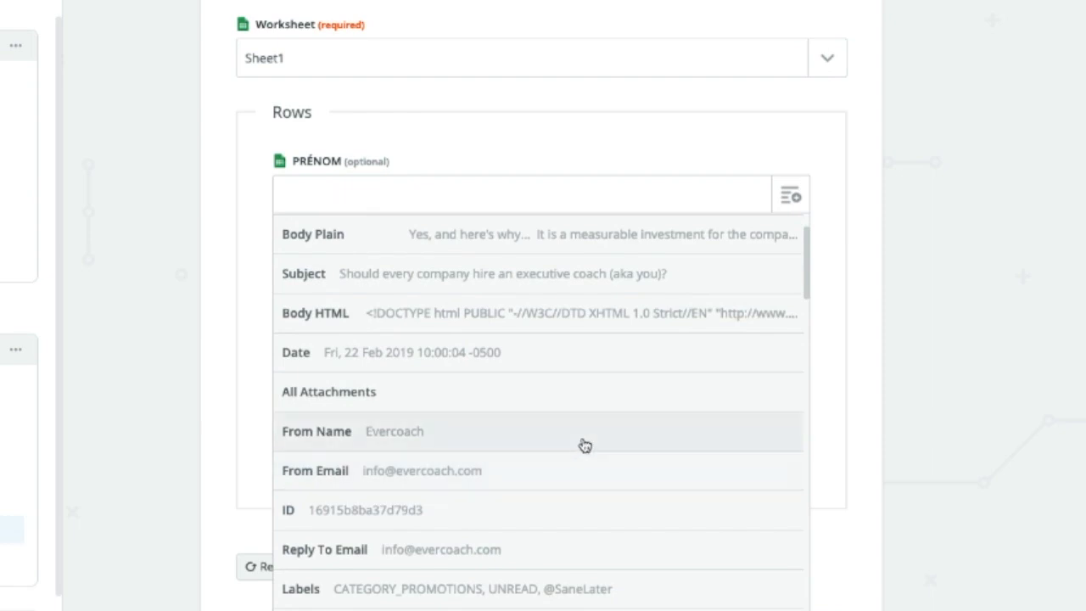
{"action": "left_click", "coordinate": [582, 444]}
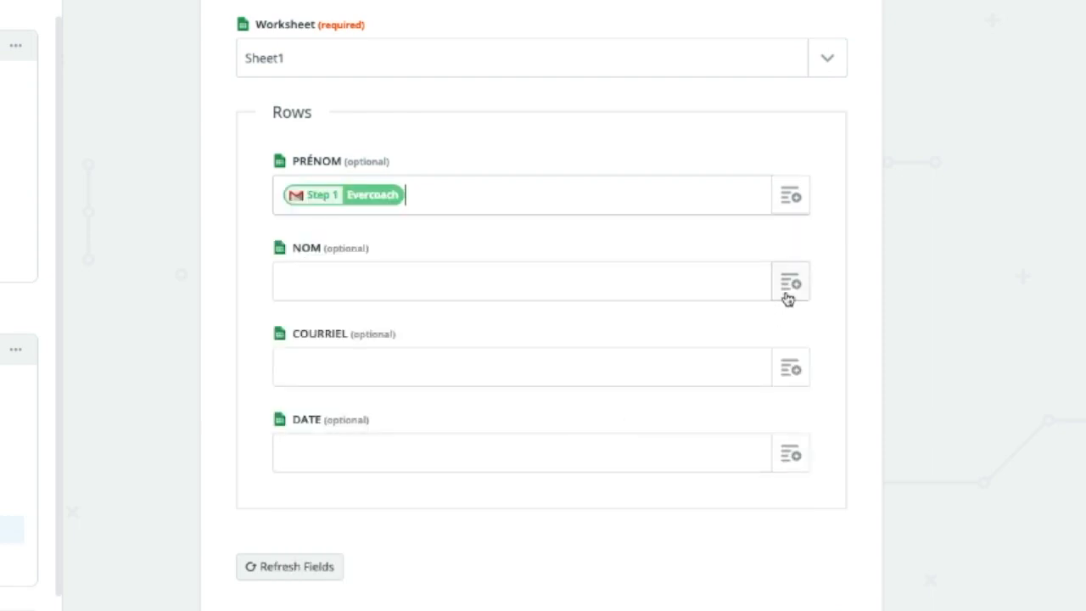
{"action": "left_click", "coordinate": [783, 369]}
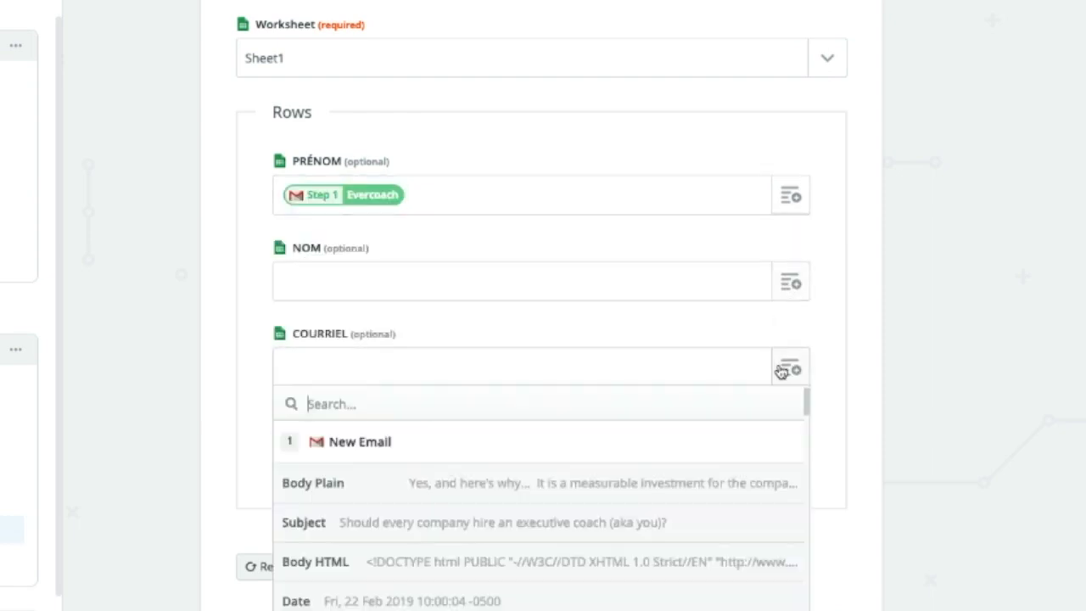
{"action": "scroll", "coordinate": [665, 547], "scroll_direction": "down", "scroll_amount": 3}
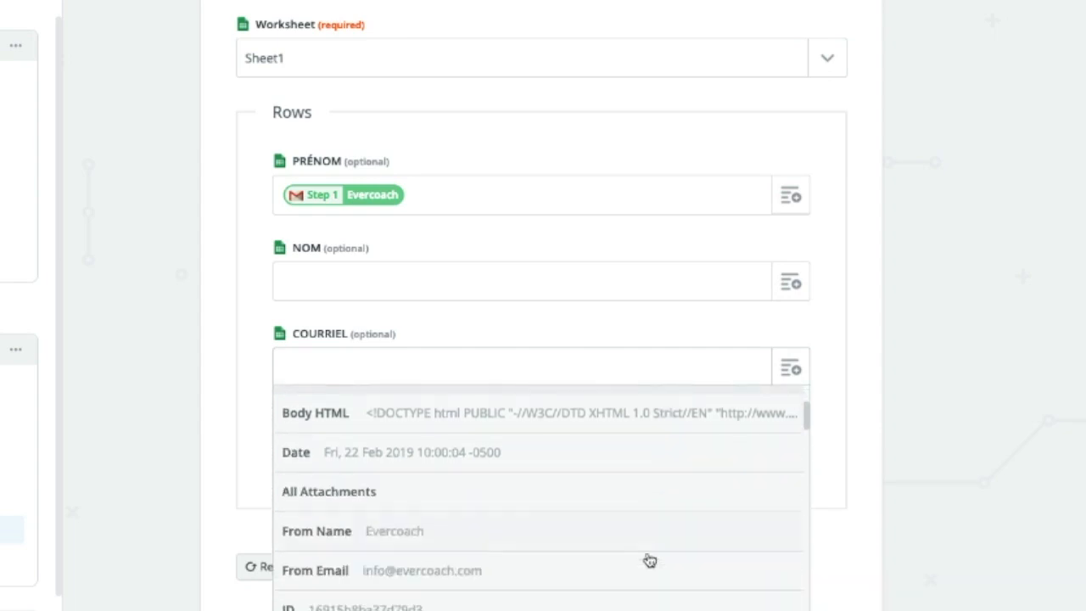
{"action": "left_click", "coordinate": [638, 574]}
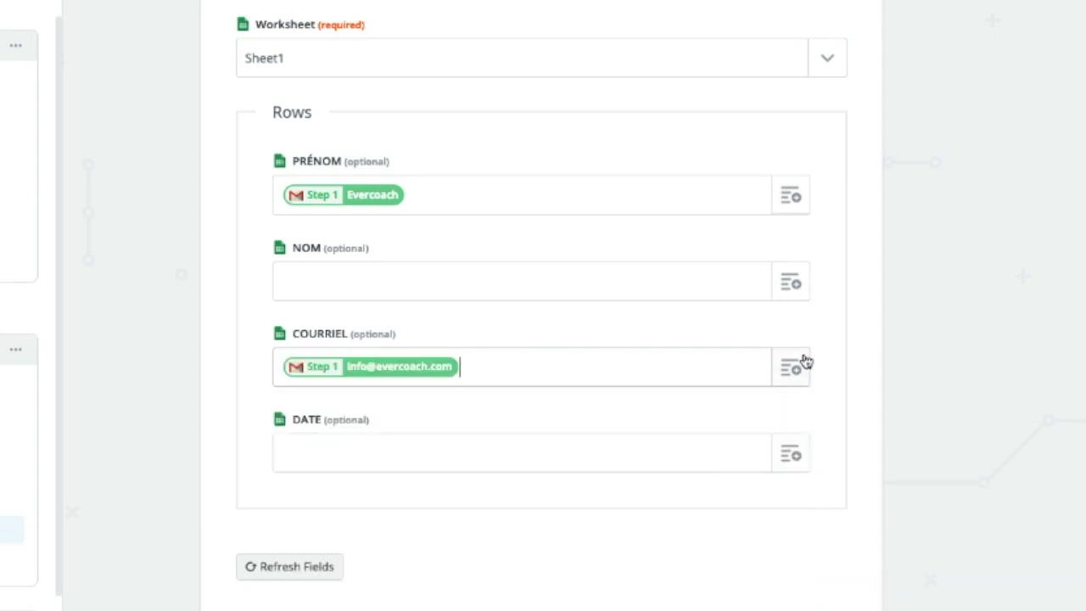
{"action": "scroll", "coordinate": [915, 293], "scroll_direction": "down", "scroll_amount": 1}
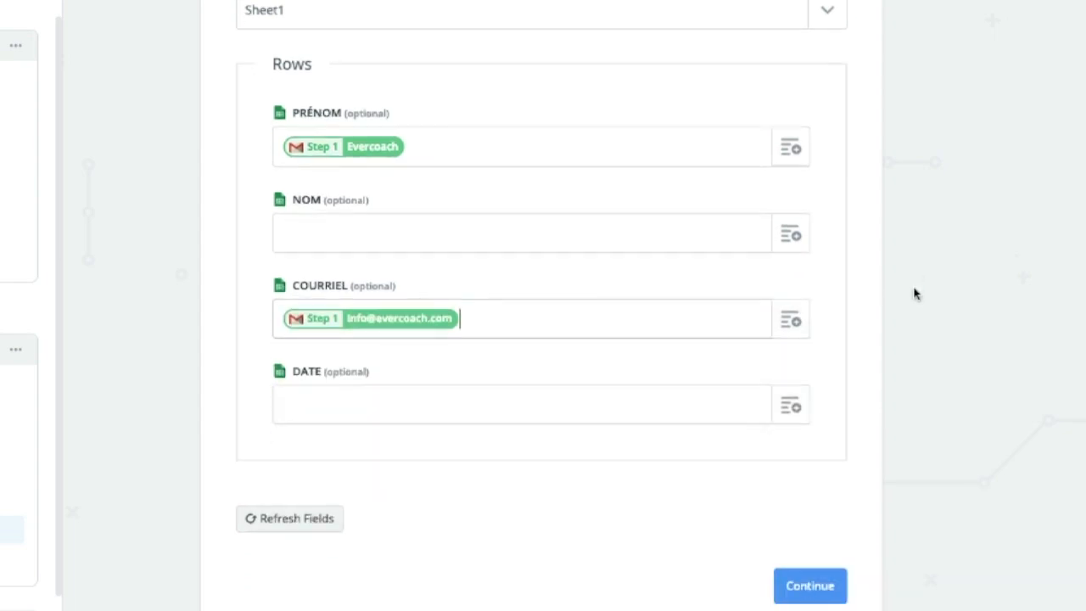
Step: Map the Gmail Date value to the DATE column of the spreadsheet row
{"action": "left_click", "coordinate": [790, 389]}
{"action": "scroll", "coordinate": [686, 477], "scroll_direction": "down", "scroll_amount": 3}
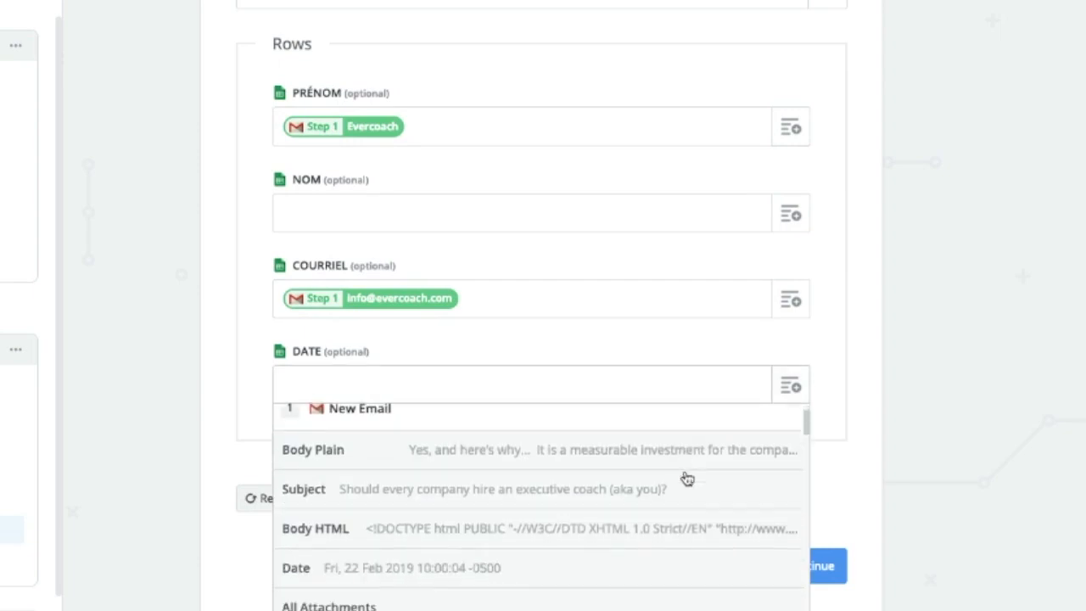
{"action": "scroll", "coordinate": [663, 562], "scroll_direction": "down", "scroll_amount": 1}
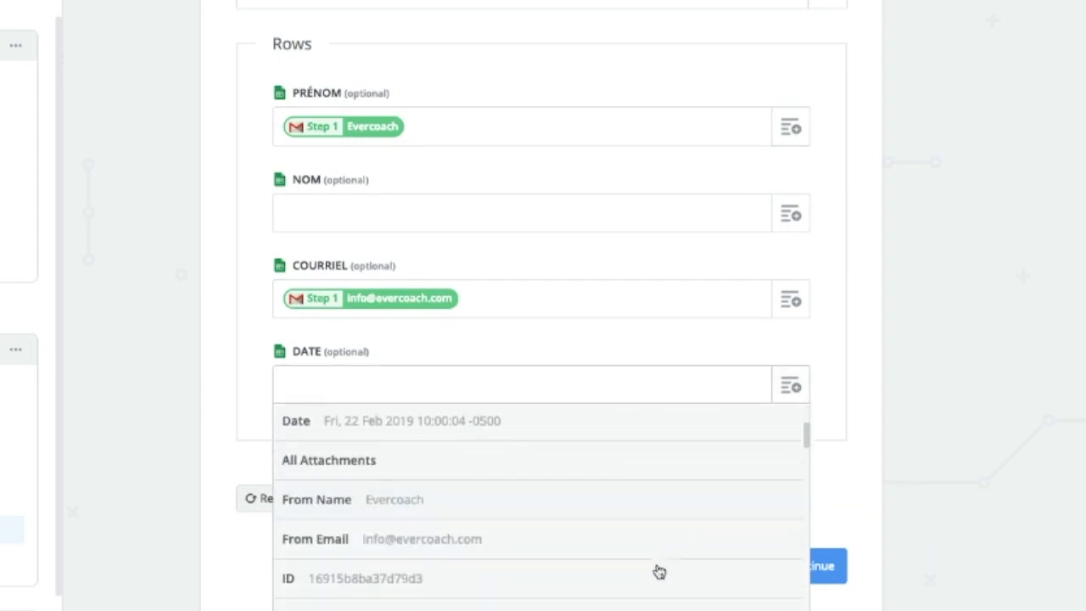
{"action": "scroll", "coordinate": [667, 476], "scroll_direction": "up", "scroll_amount": 1}
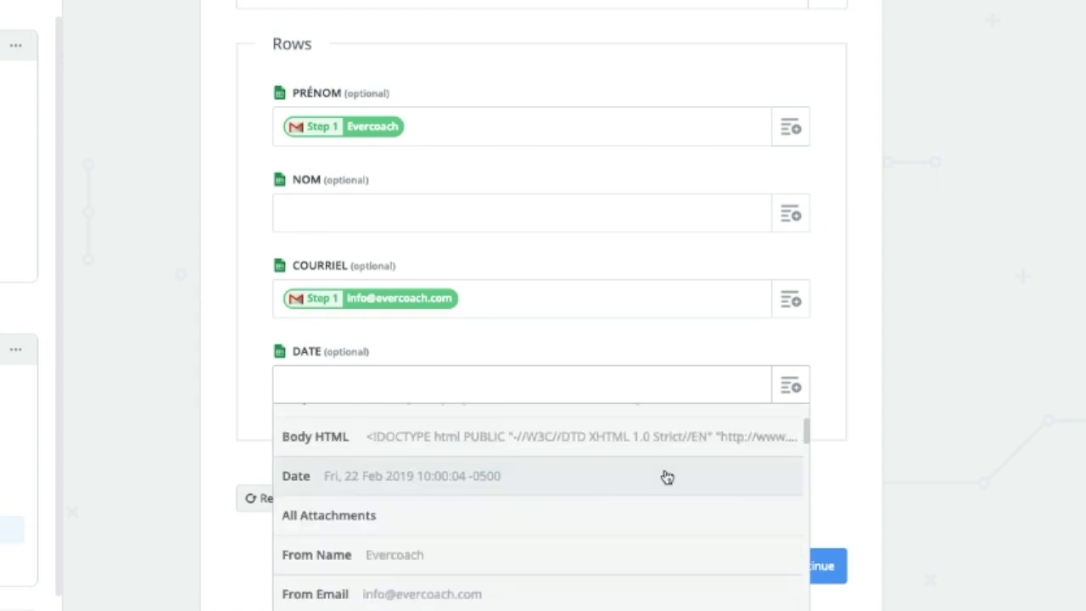
{"action": "left_click", "coordinate": [667, 475]}
Step: Look through the other Gmail email values available for mapping to the DATE column, without adding any
{"action": "left_click", "coordinate": [801, 390]}
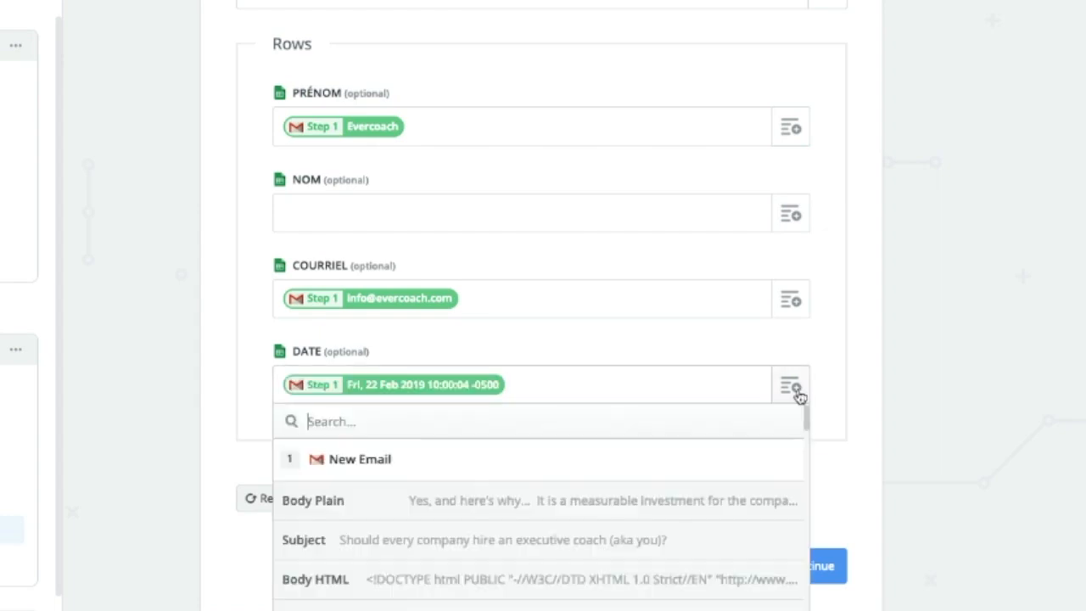
{"action": "scroll", "coordinate": [638, 410], "scroll_direction": "down", "scroll_amount": 5}
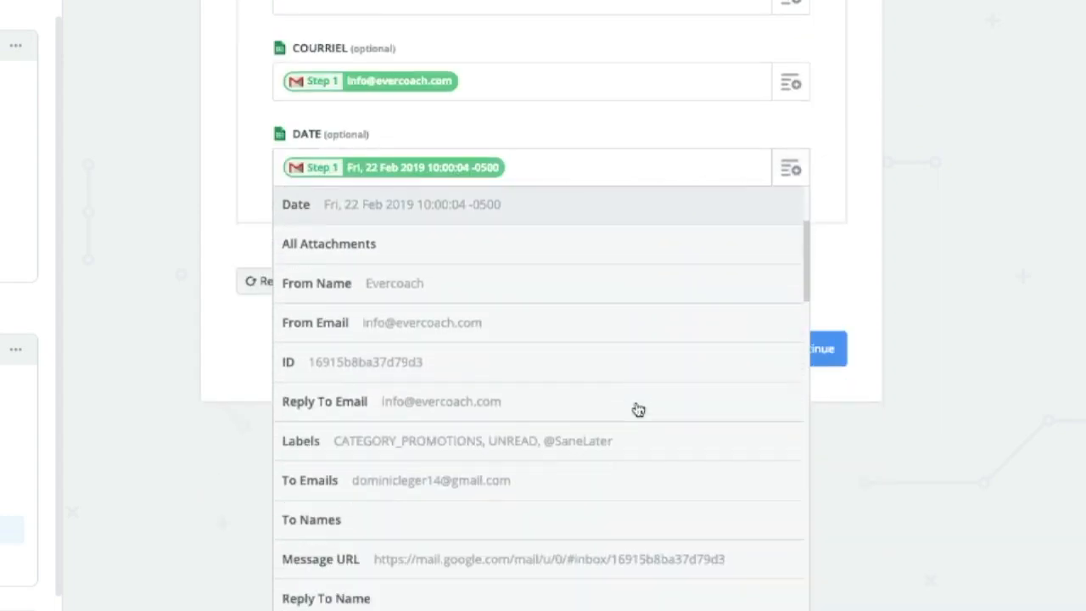
{"action": "scroll", "coordinate": [564, 439], "scroll_direction": "down", "scroll_amount": 3}
{"action": "scroll", "coordinate": [563, 439], "scroll_direction": "down", "scroll_amount": 3}
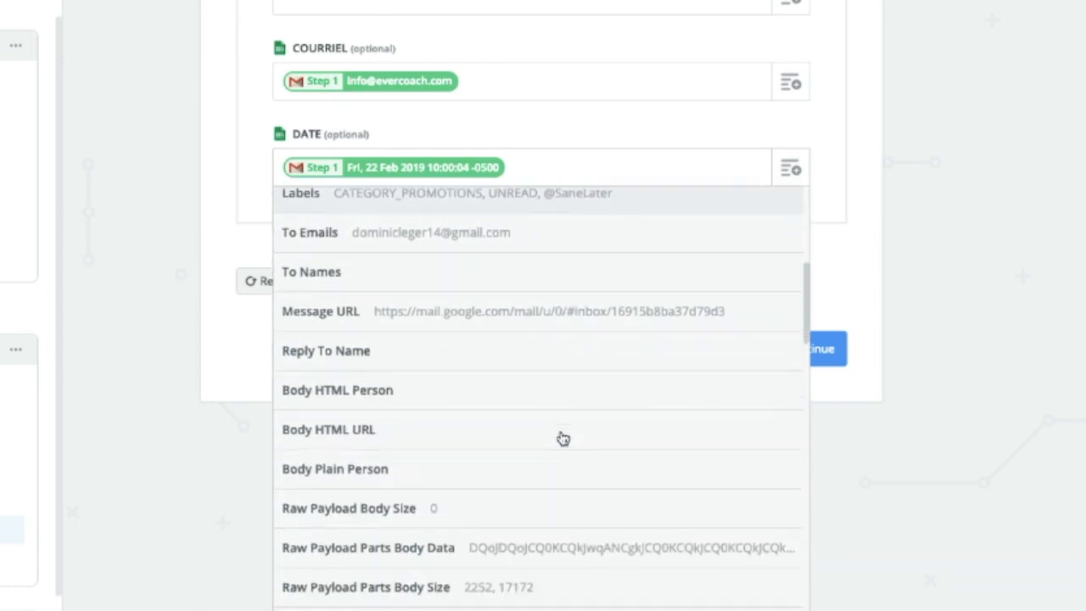
{"action": "scroll", "coordinate": [553, 518], "scroll_direction": "down", "scroll_amount": 7}
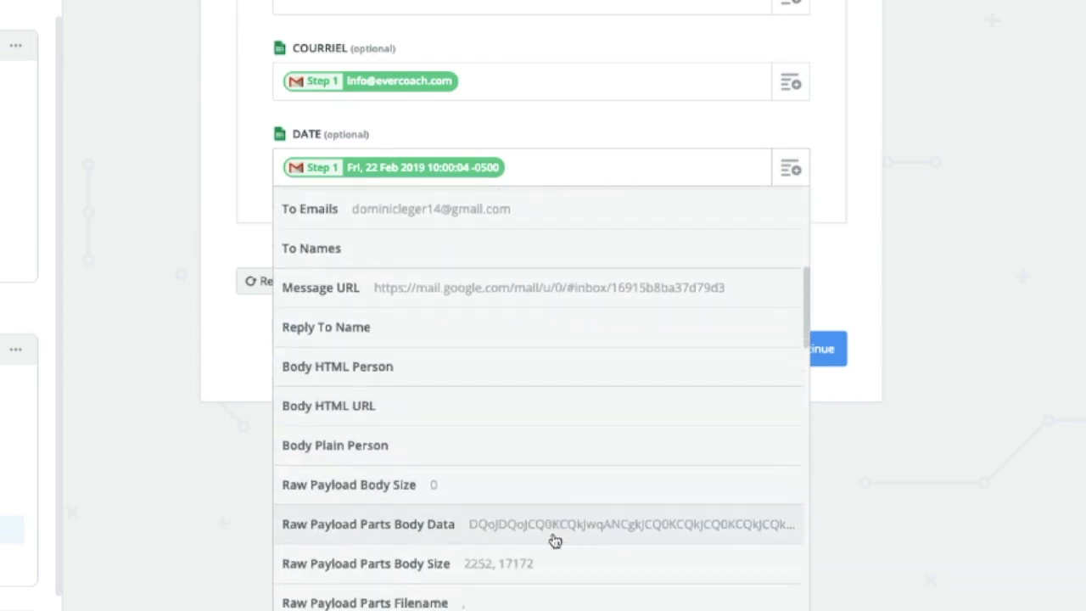
{"action": "scroll", "coordinate": [553, 540], "scroll_direction": "down", "scroll_amount": 5}
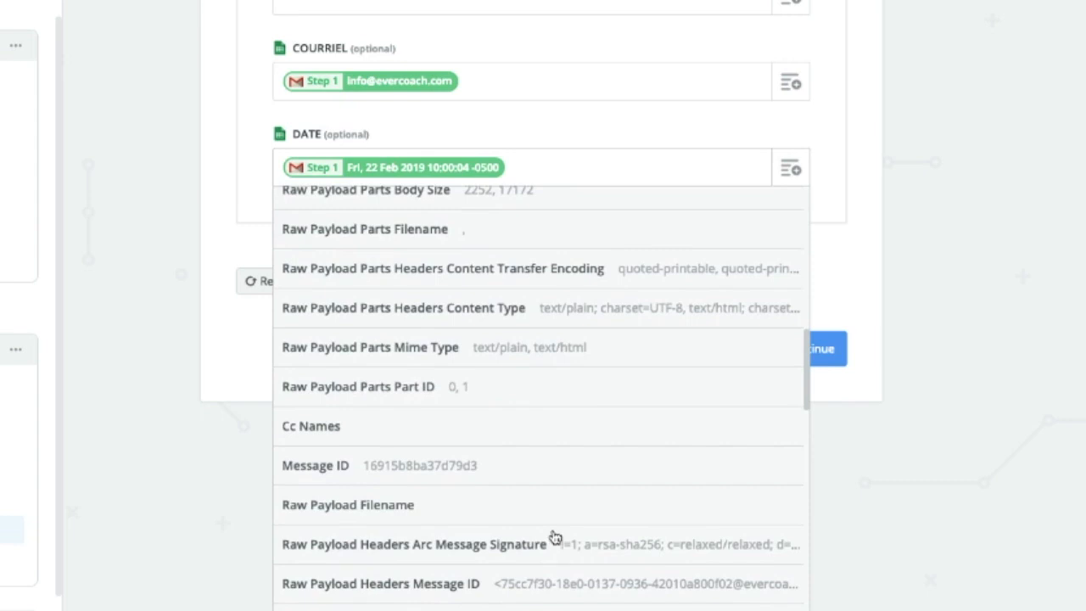
{"action": "scroll", "coordinate": [576, 445], "scroll_direction": "down", "scroll_amount": 4}
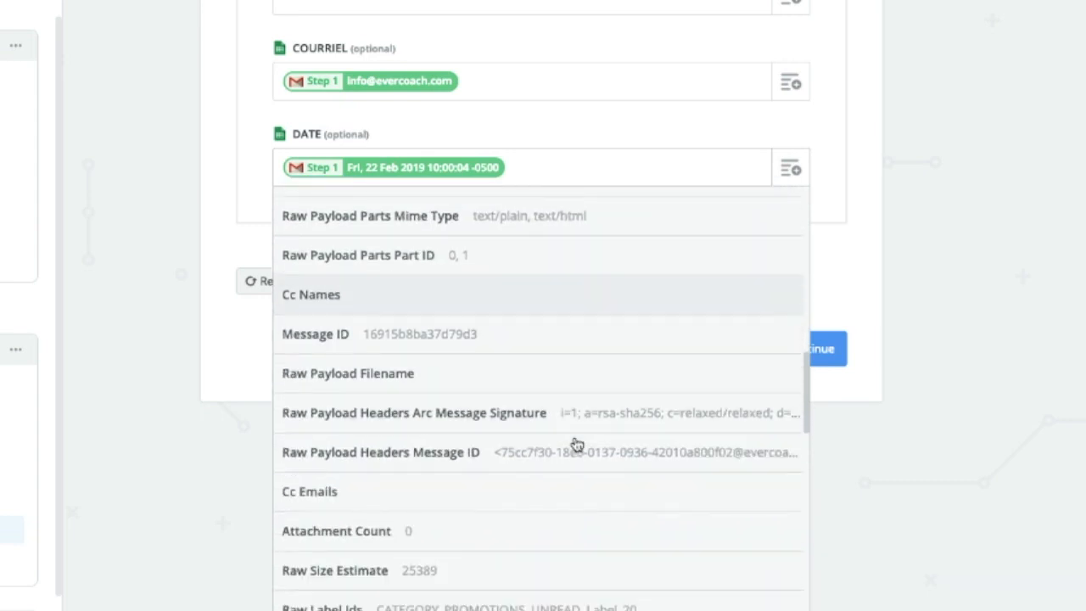
{"action": "scroll", "coordinate": [565, 460], "scroll_direction": "up", "scroll_amount": 20}
{"action": "left_click", "coordinate": [1029, 167]}
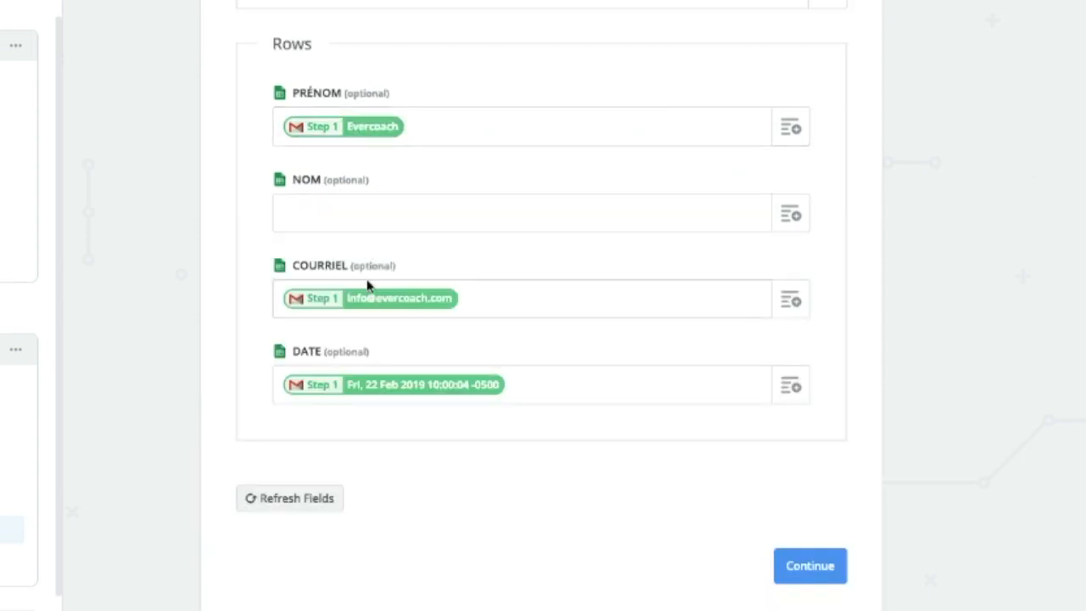
Step: Send the test row to Google Sheets and check the new Evercoach row in the Zapier Test spreadsheet
{"action": "left_click", "coordinate": [821, 574]}
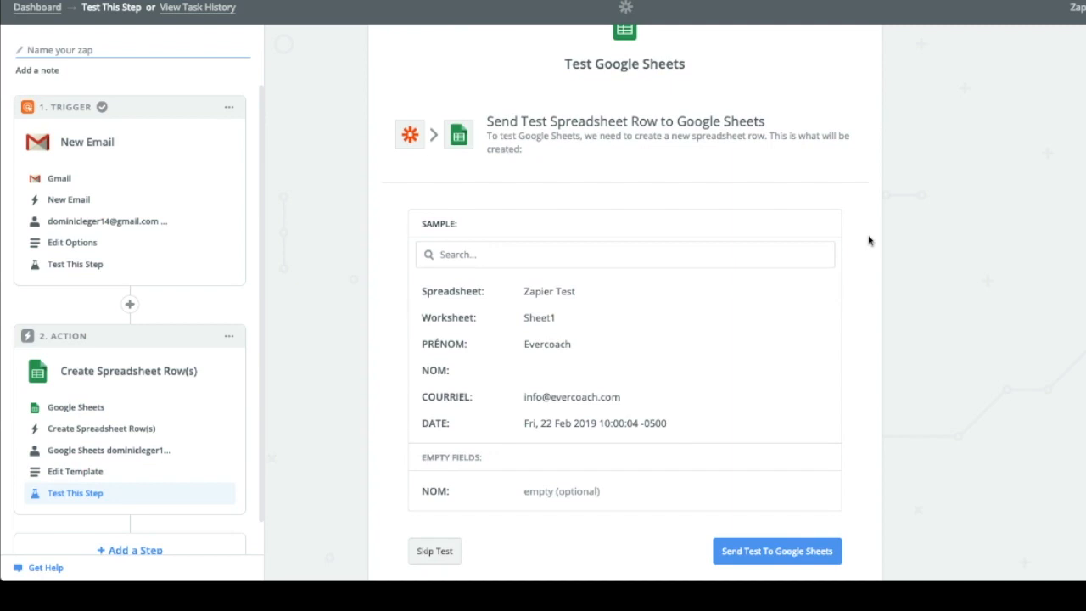
{"action": "scroll", "coordinate": [868, 241], "scroll_direction": "down", "scroll_amount": 2}
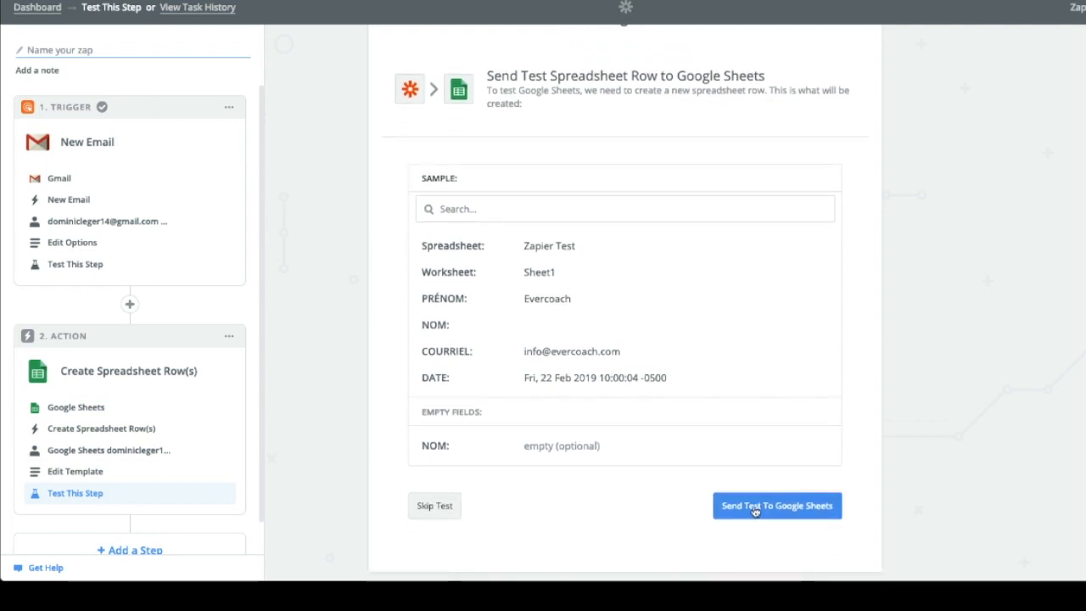
{"action": "left_click", "coordinate": [753, 509]}
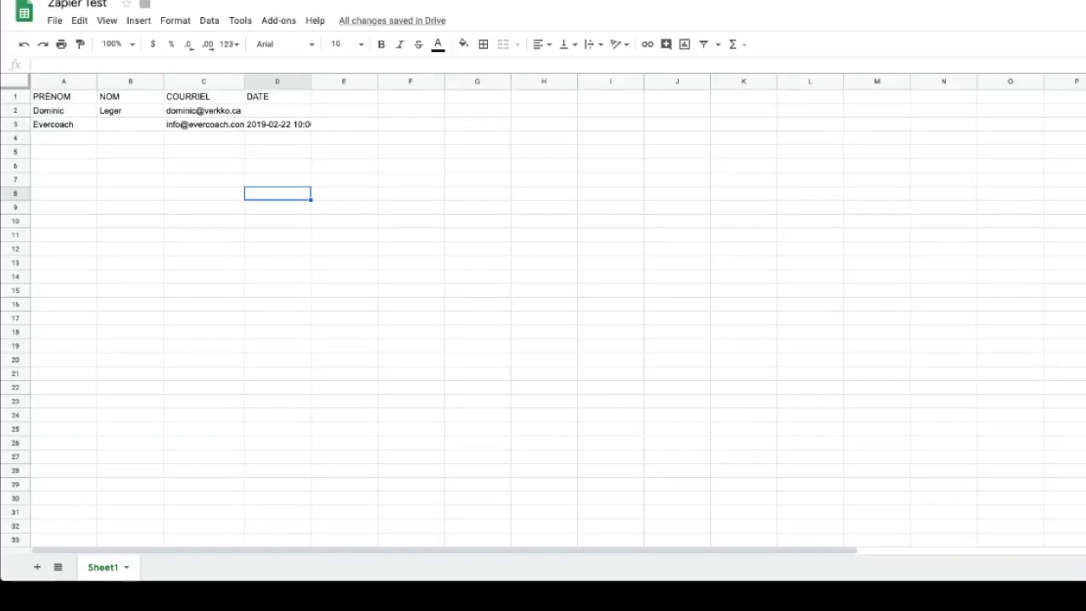
{"action": "left_click_drag", "start_coordinate": [64, 128], "coordinate": [180, 130]}
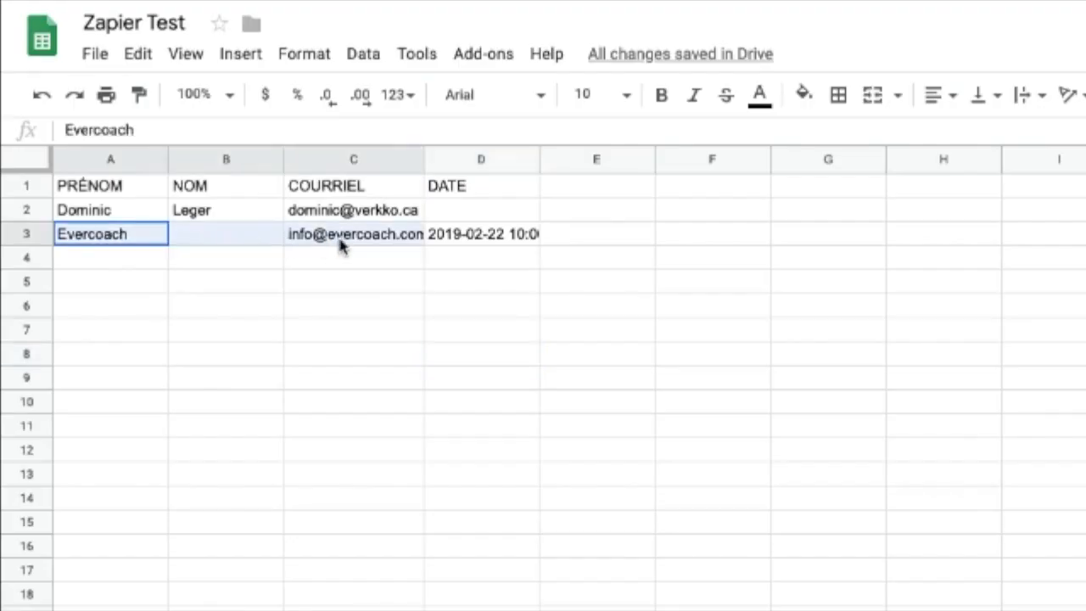
{"action": "left_click_drag", "start_coordinate": [339, 244], "coordinate": [458, 242]}
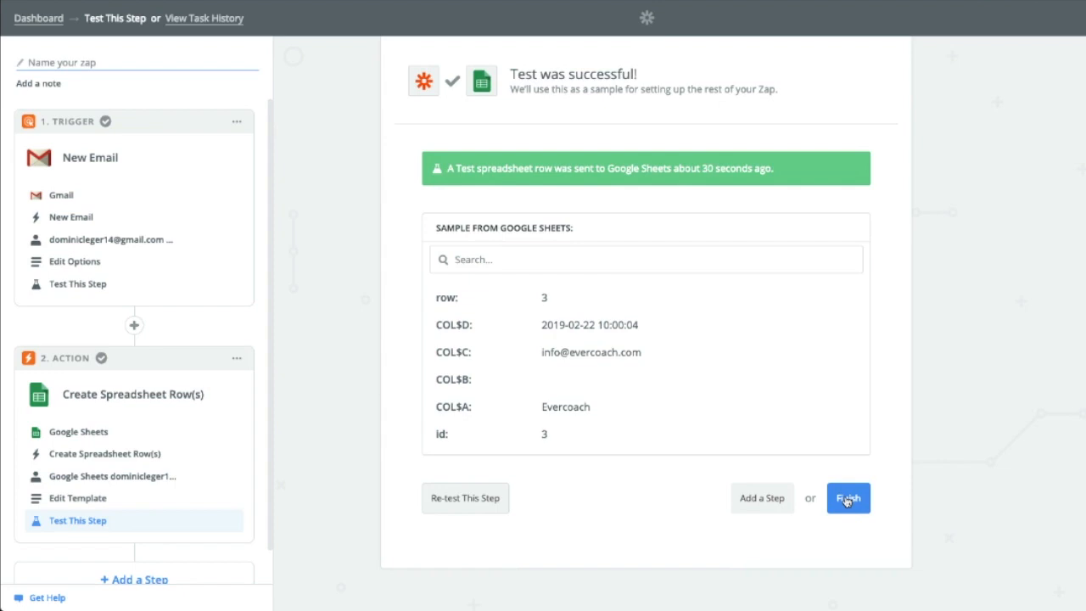
Step: Finish the zap setup, name the zap "Gmail à Google Sheet" and turn it on
{"action": "left_click", "coordinate": [848, 500]}
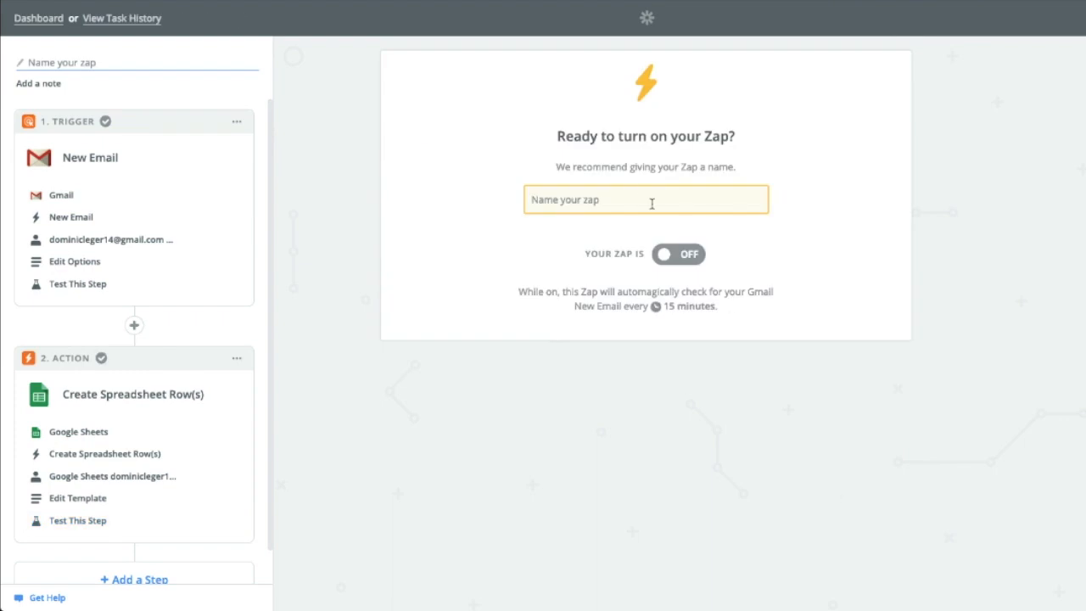
{"action": "left_click", "coordinate": [626, 199]}
{"action": "type", "text": "G"}
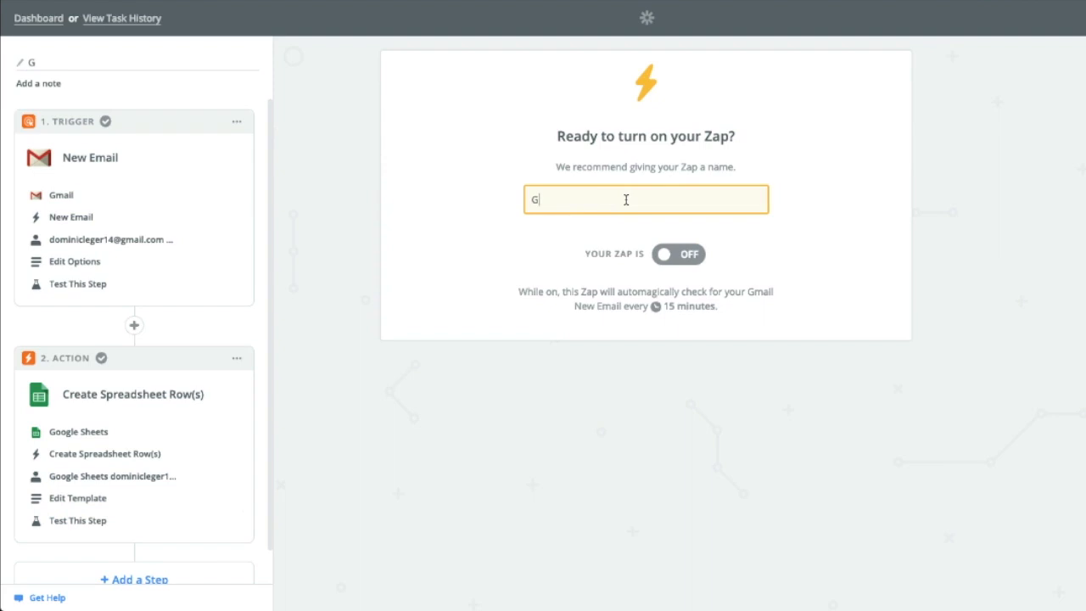
{"action": "type", "text": "mail à Google Sheet"}
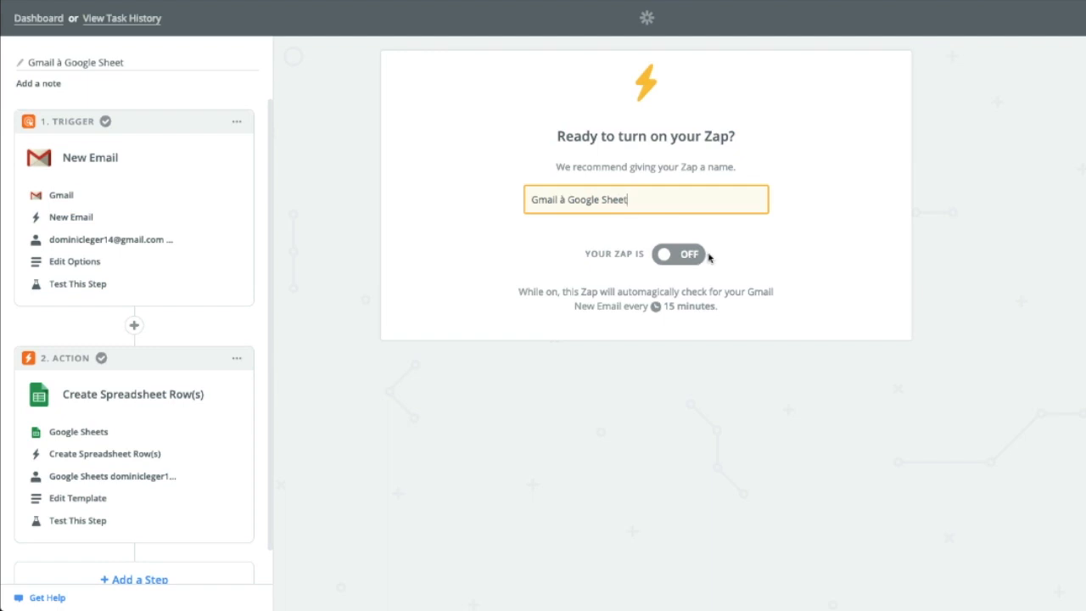
{"action": "left_click", "coordinate": [694, 257]}
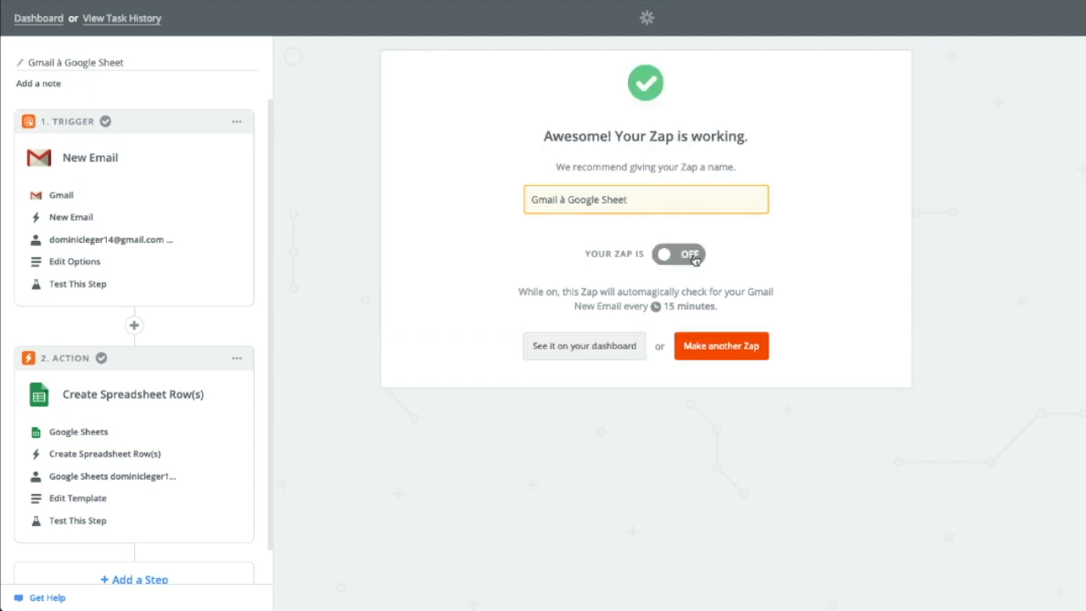
Step: Review the zap list on the dashboard and switch to the directory of available apps
{"action": "left_click", "coordinate": [613, 358]}
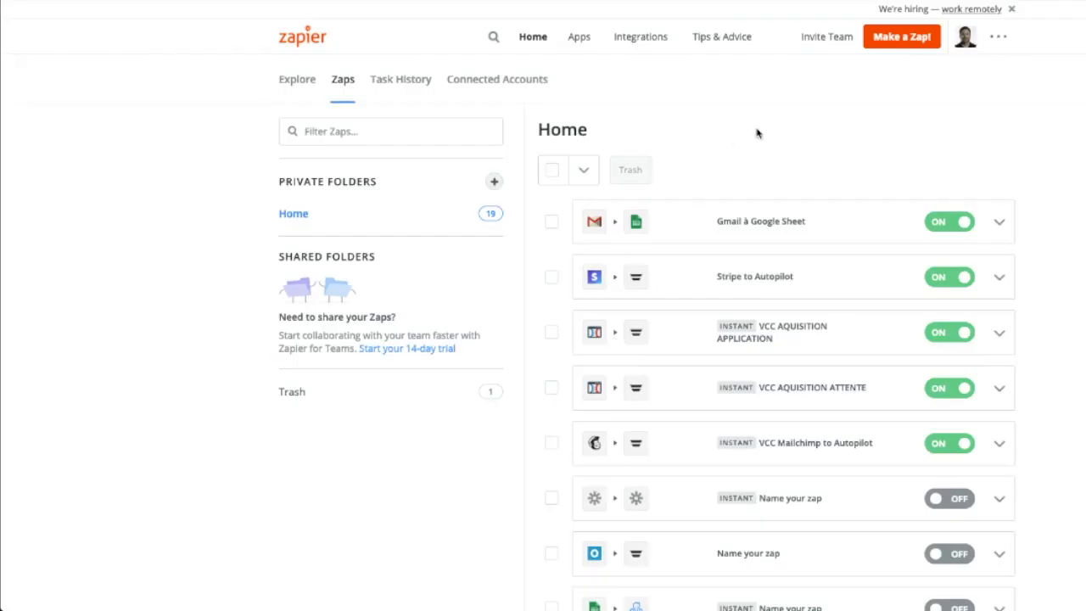
{"action": "scroll", "coordinate": [751, 195], "scroll_direction": "down", "scroll_amount": 1}
{"action": "scroll", "coordinate": [751, 195], "scroll_direction": "down", "scroll_amount": 1}
{"action": "scroll", "coordinate": [750, 195], "scroll_direction": "up", "scroll_amount": 2}
{"action": "left_click", "coordinate": [178, 1]}
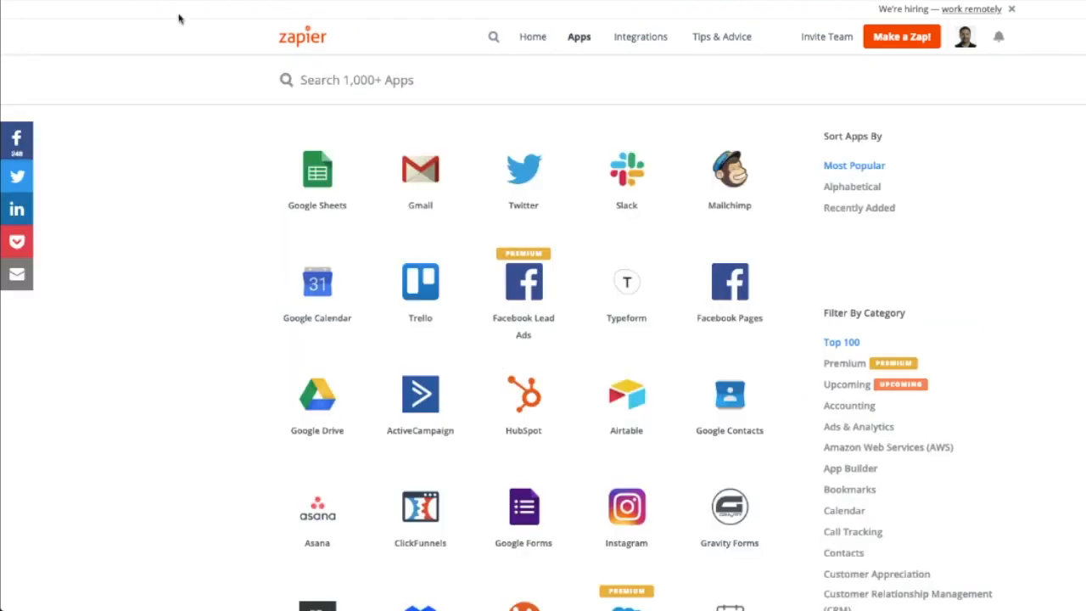